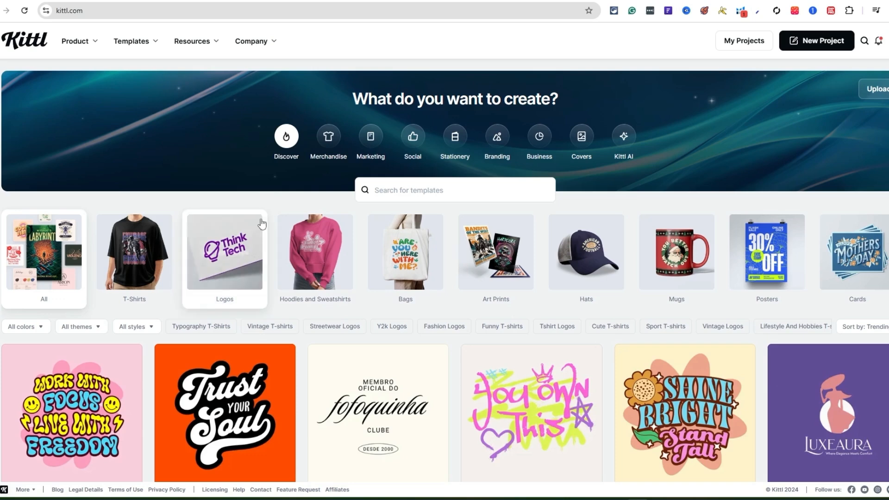
# Look through the trending templates on the Kittl home page
pyautogui.scroll(-2, 296, 232)
pyautogui.scroll(-1, 297, 227)
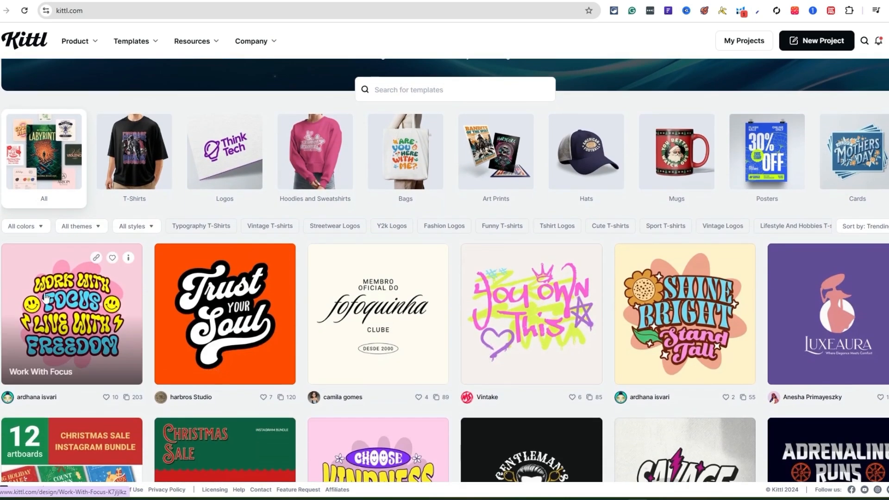
pyautogui.scroll(-2, 827, 317)
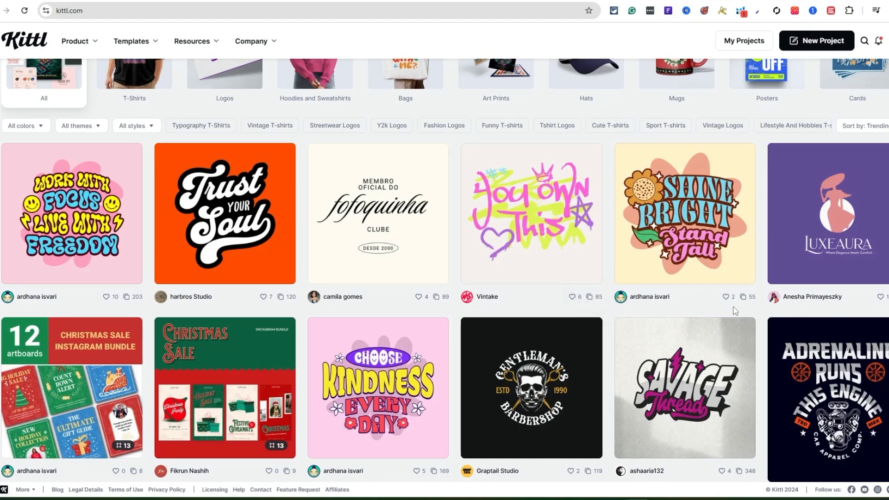
pyautogui.scroll(-3, 735, 310)
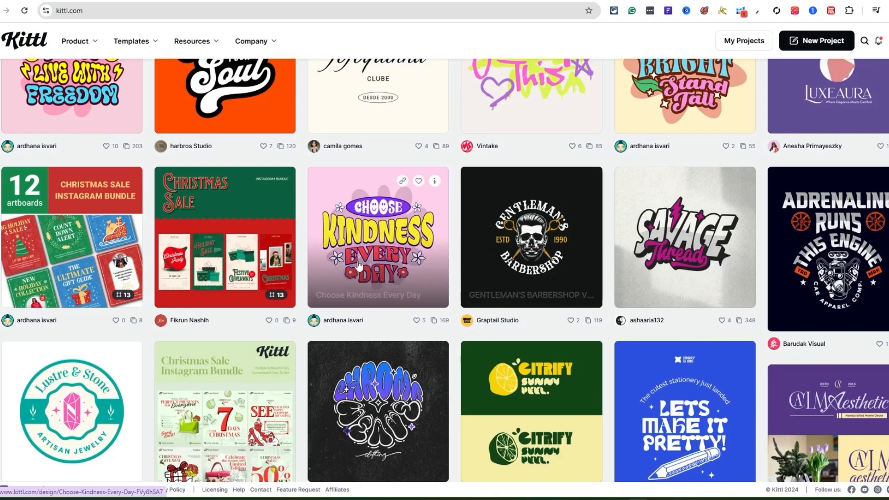
pyautogui.scroll(-2, 789, 348)
pyautogui.scroll(8, 546, 378)
pyautogui.scroll(1, 545, 379)
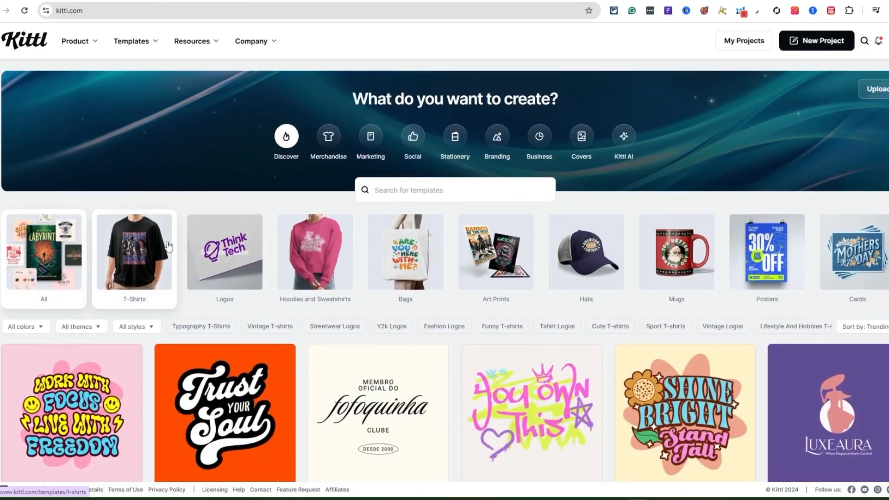
# Search the T-shirt templates for "christmas snowman"
pyautogui.click(141, 271)
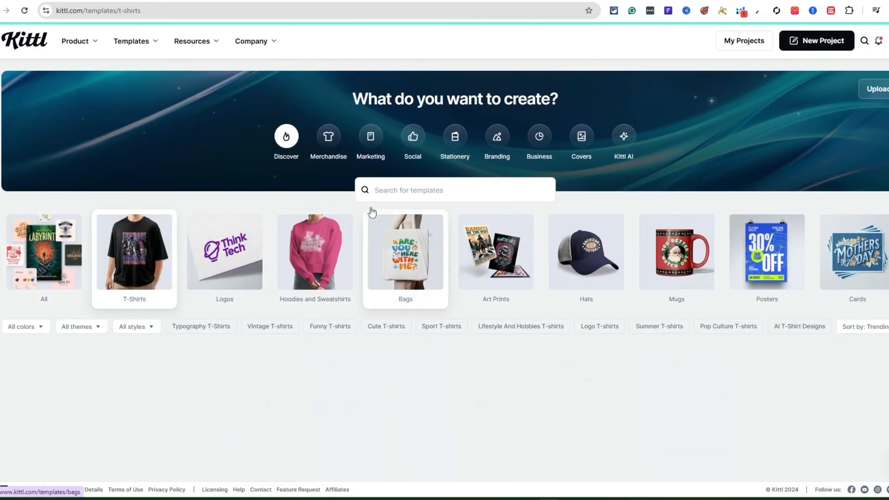
pyautogui.click(414, 188)
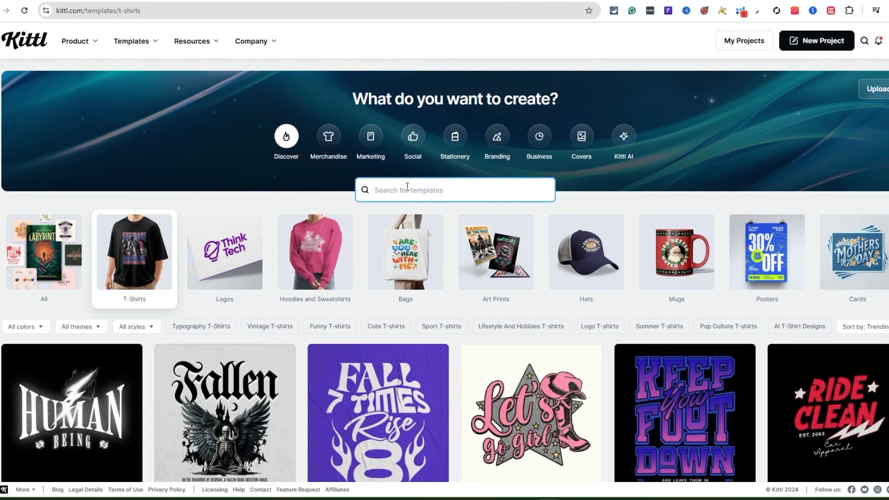
pyautogui.write('christmas')
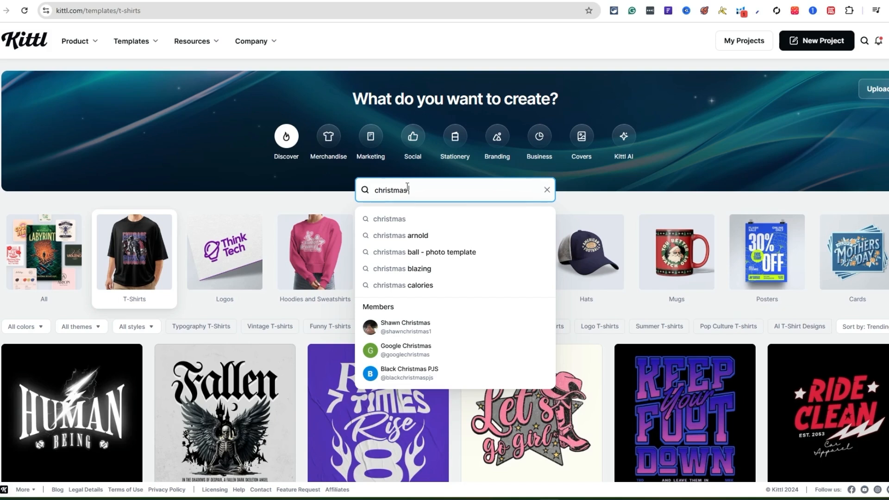
pyautogui.write(' sn')
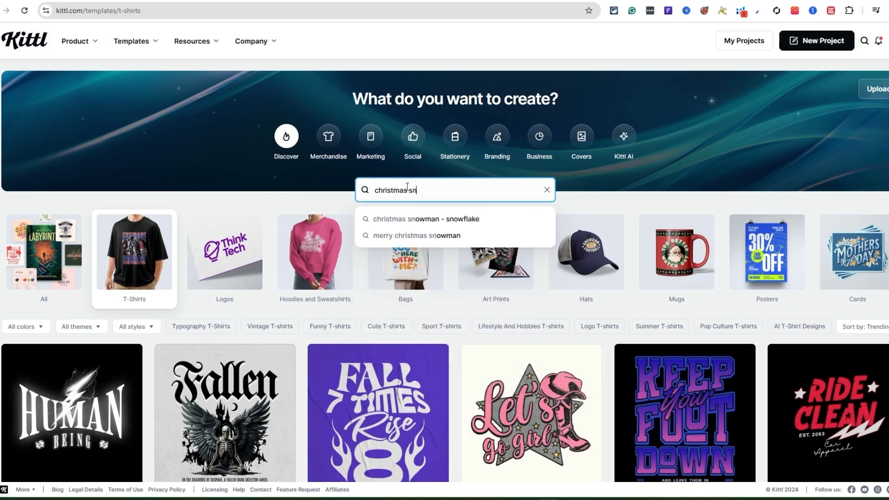
pyautogui.write('owman')
pyautogui.press('Return')
# Examine the Christmas snowman T-shirt results for a suitable design
pyautogui.scroll(-3, 278, 324)
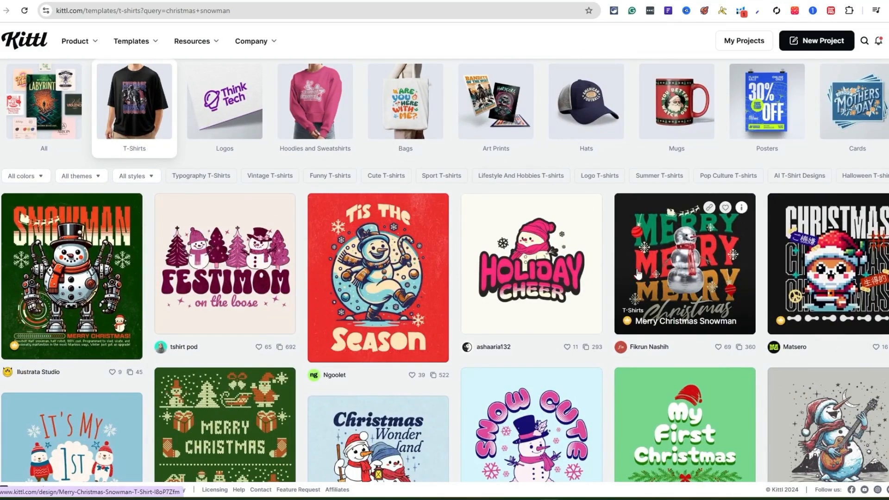
pyautogui.scroll(-3, 667, 301)
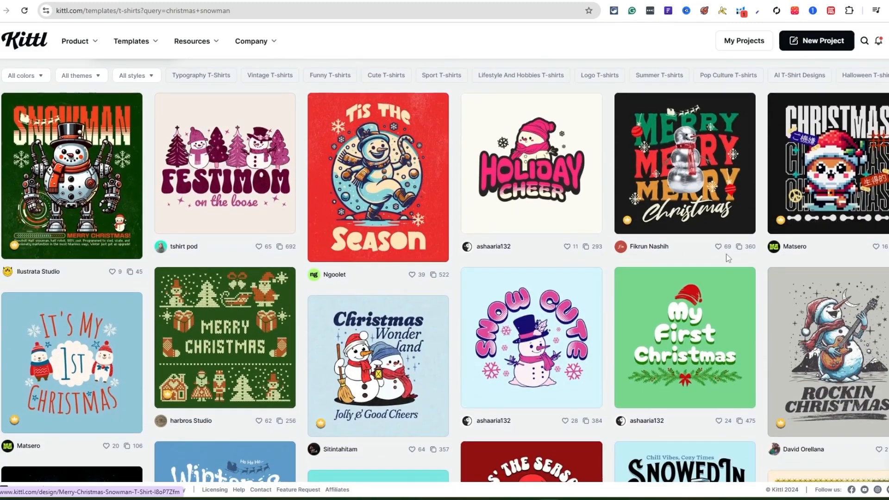
pyautogui.scroll(-1, 728, 258)
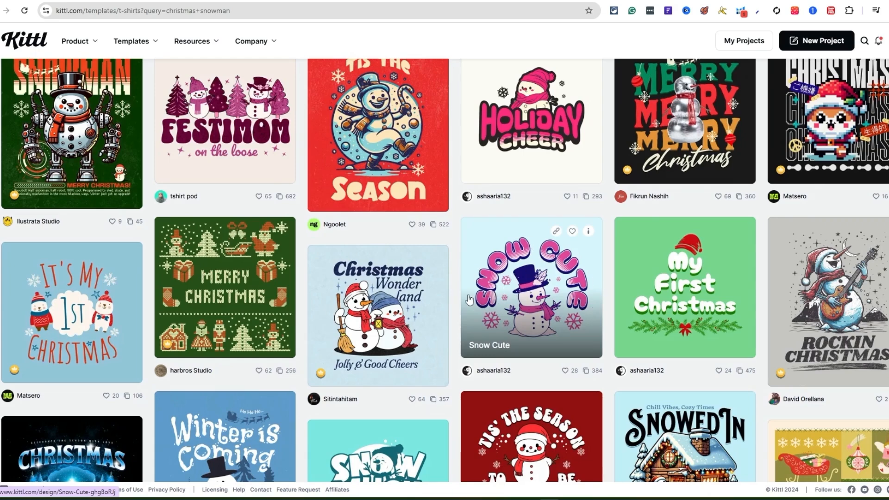
pyautogui.scroll(-1, 469, 300)
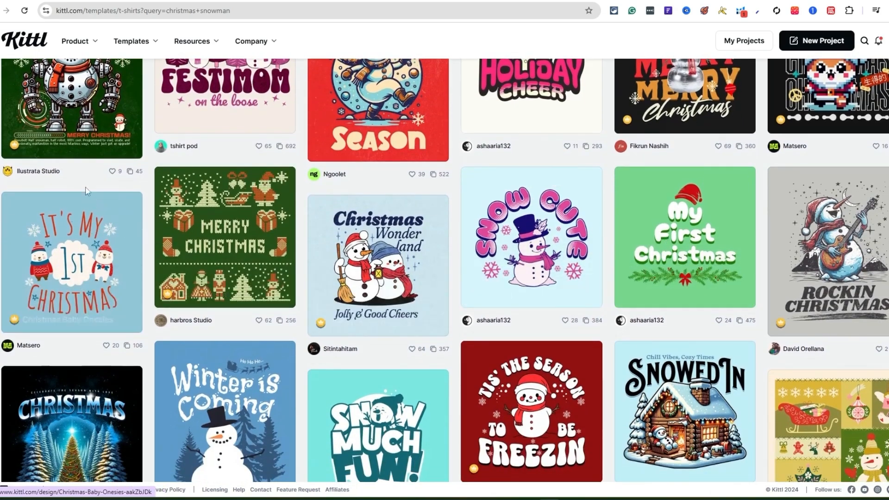
pyautogui.scroll(1, 63, 315)
pyautogui.scroll(-4, 433, 284)
pyautogui.scroll(2, 433, 284)
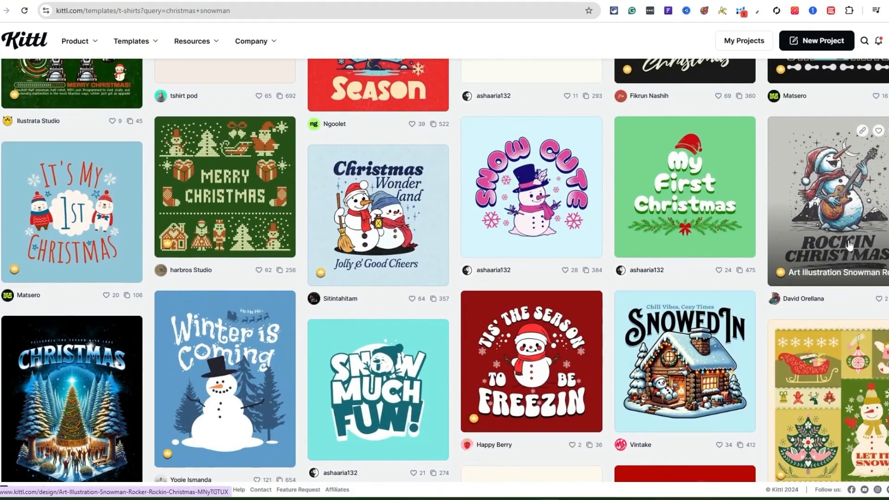
pyautogui.scroll(-1, 849, 245)
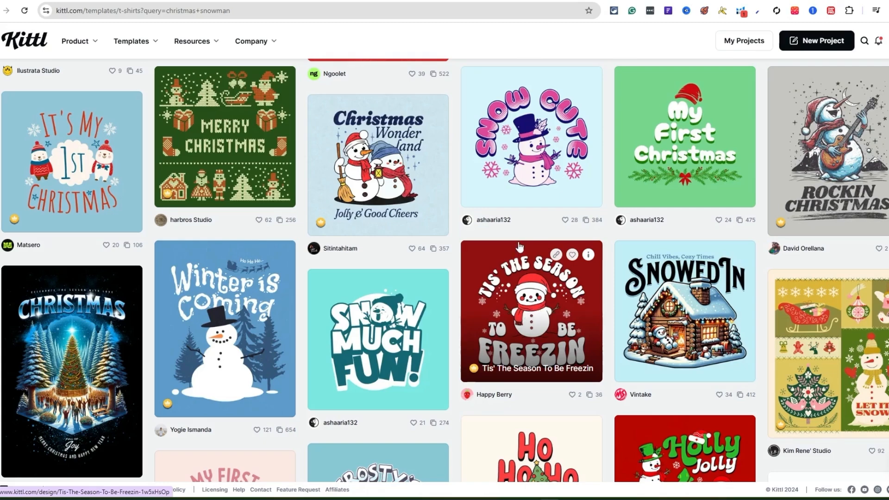
pyautogui.scroll(-6, 519, 245)
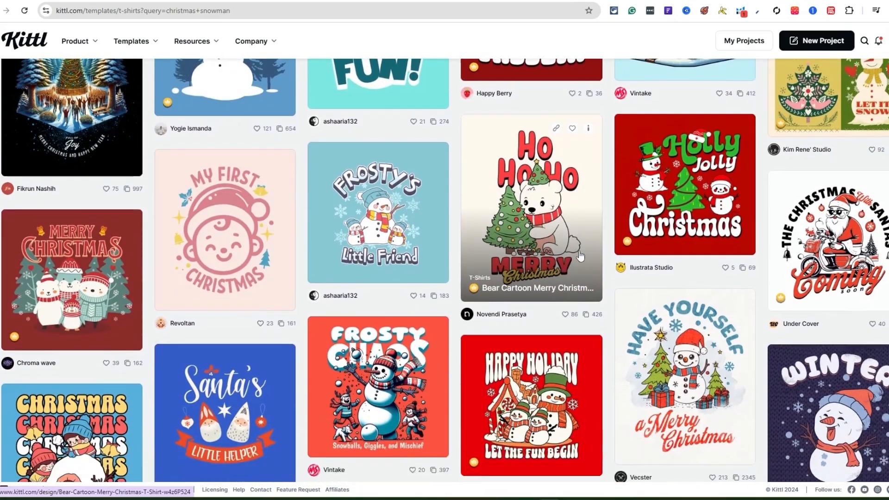
pyautogui.scroll(-1, 580, 256)
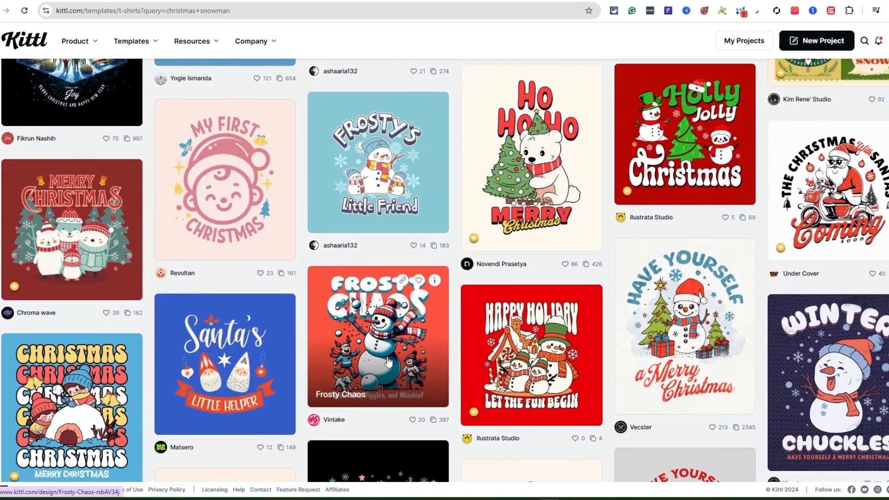
pyautogui.scroll(2, 713, 324)
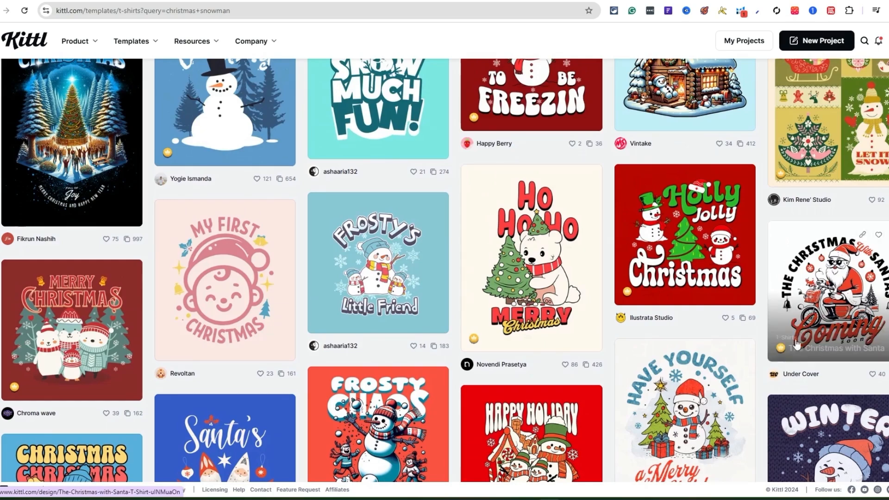
pyautogui.scroll(7, 872, 324)
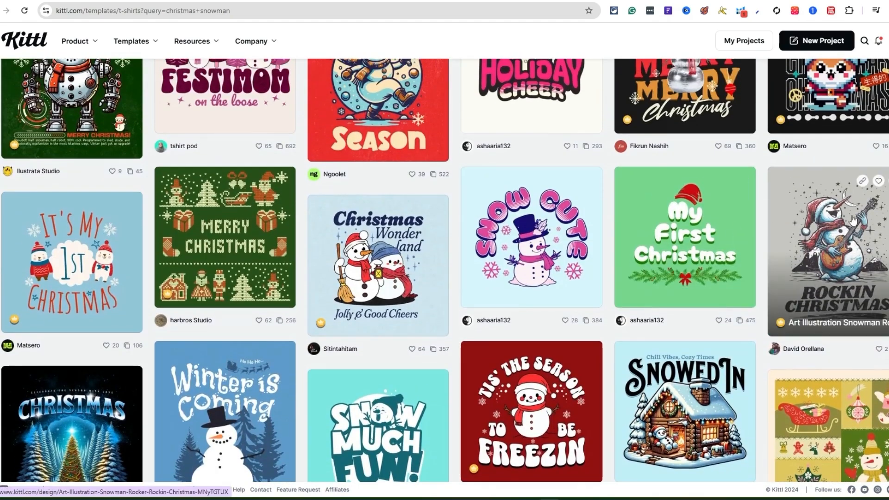
# Open the Rockin Christmas template with the guitar-playing snowman and bring up the AI Image Generator
pyautogui.click(853, 220)
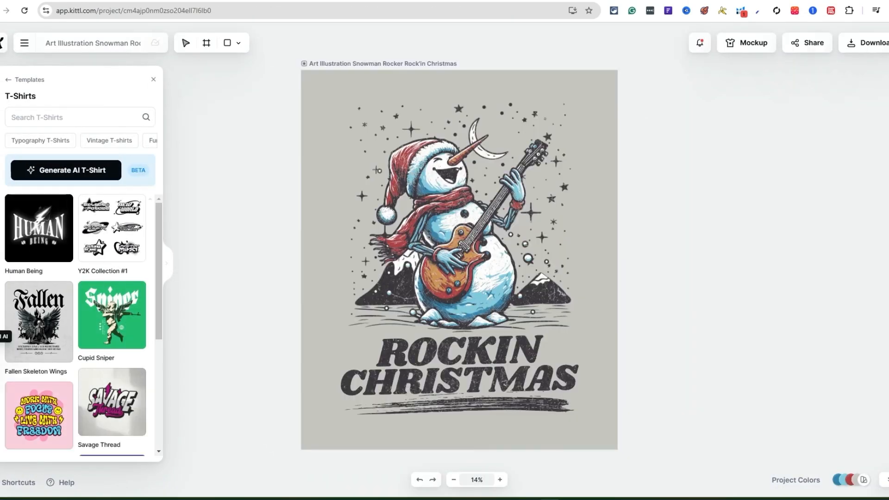
pyautogui.click(2, 337)
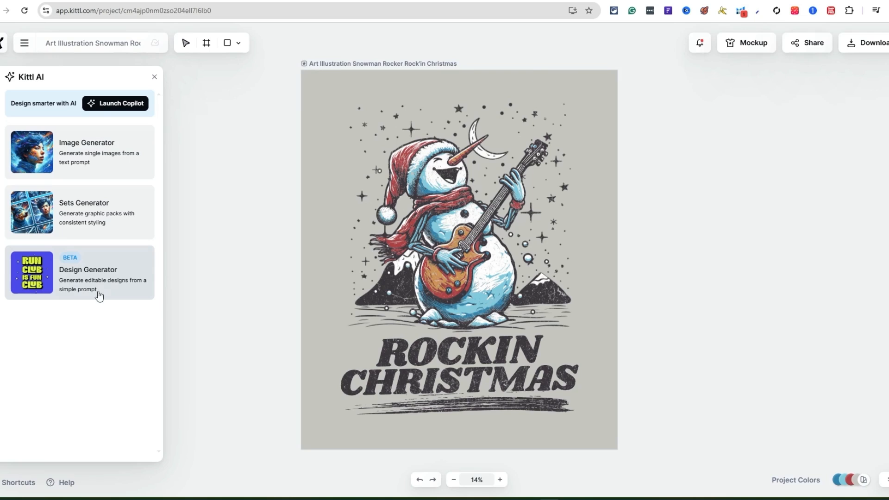
pyautogui.click(104, 147)
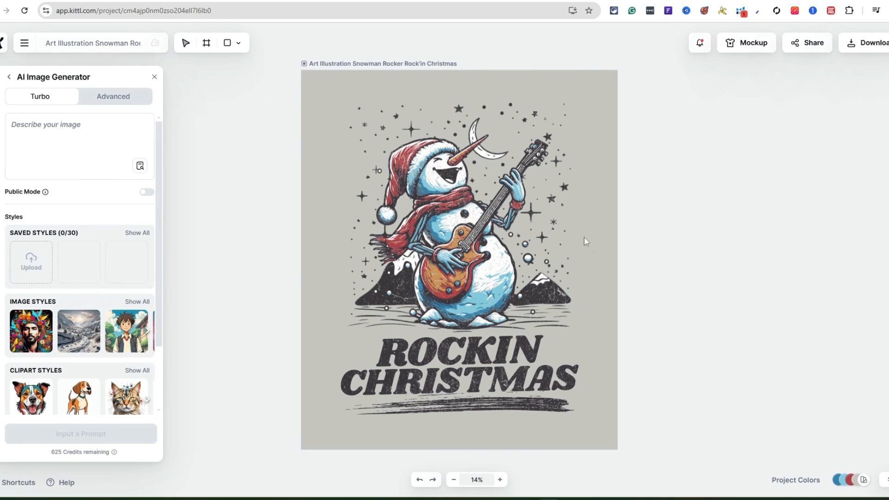
# Select the snowman, the text lines and the starry background in turn to inspect the design's separate elements
pyautogui.click(463, 199)
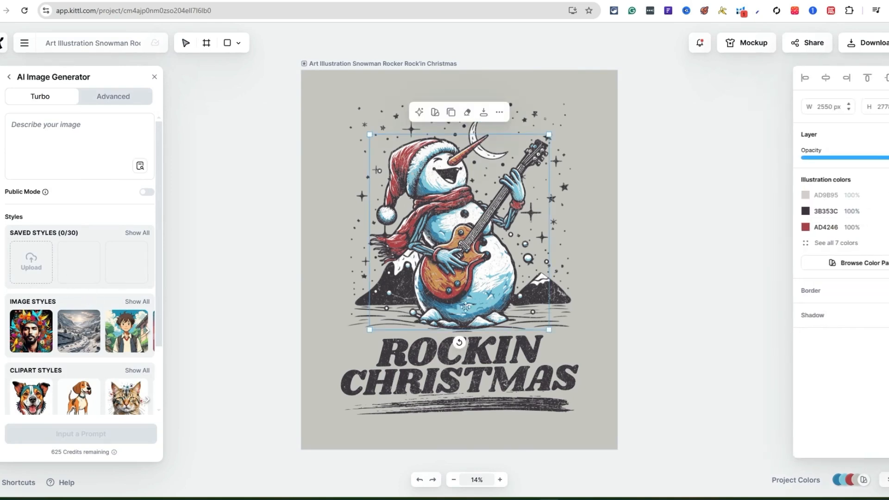
pyautogui.click(461, 253)
pyautogui.click(435, 374)
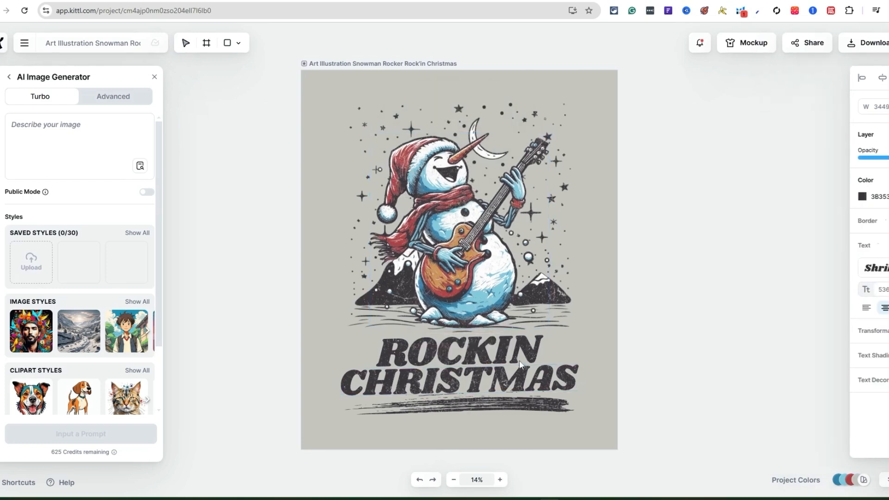
pyautogui.click(489, 355)
pyautogui.click(475, 371)
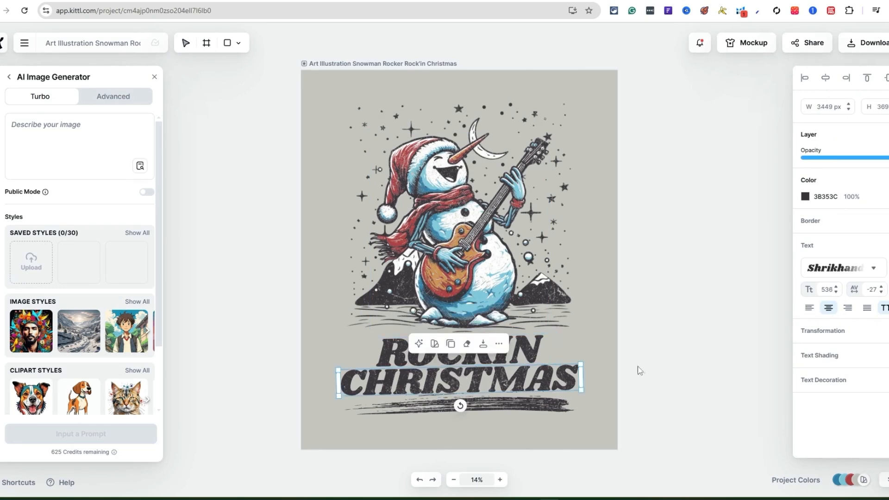
pyautogui.click(541, 222)
pyautogui.click(537, 116)
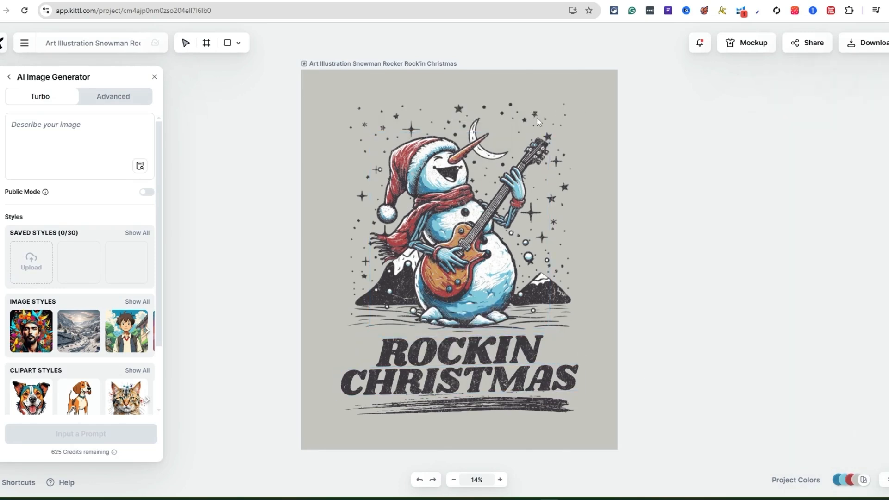
pyautogui.click(559, 173)
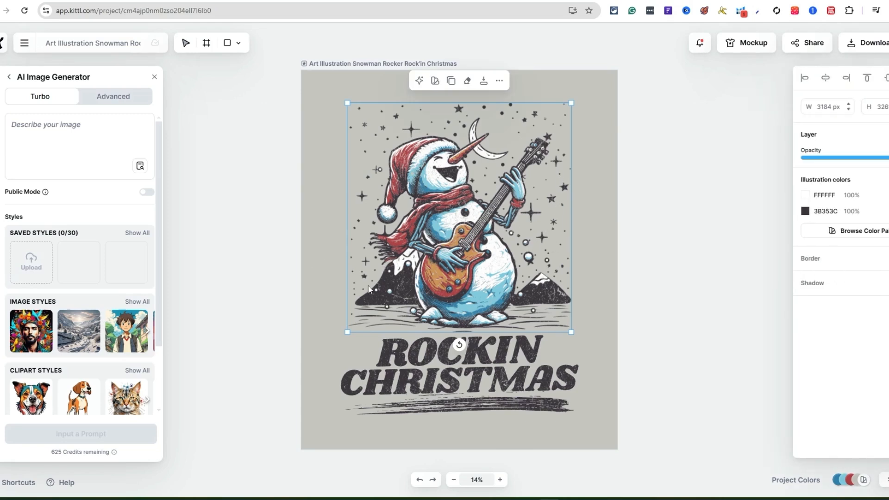
pyautogui.click(593, 85)
# Shift the snowman illustration slightly upward and download it on its own as a PNG image
pyautogui.moveTo(451, 190)
pyautogui.mouseDown()
pyautogui.moveTo(759, 185)
pyautogui.moveTo(461, 186)
pyautogui.mouseUp()
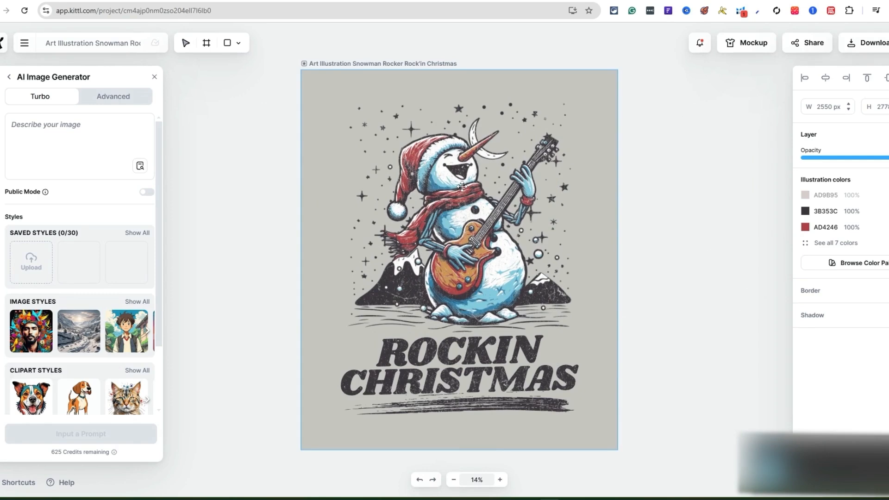
pyautogui.click(498, 105)
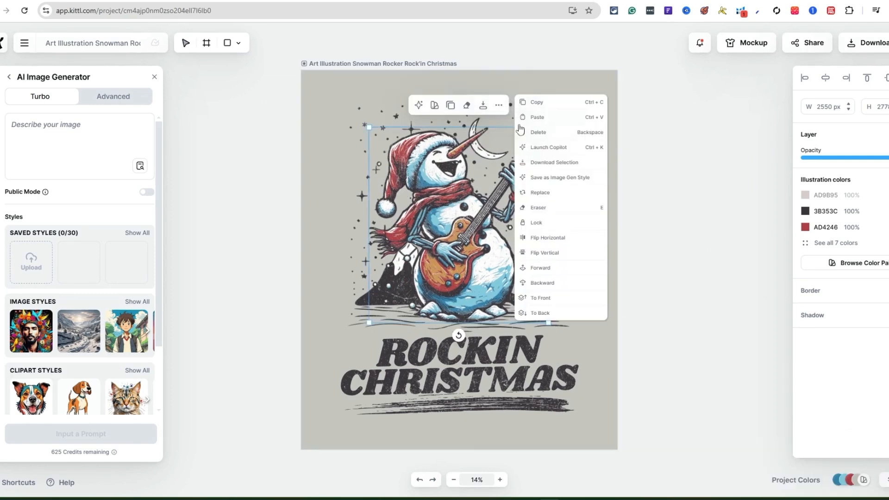
pyautogui.click(542, 162)
pyautogui.click(495, 112)
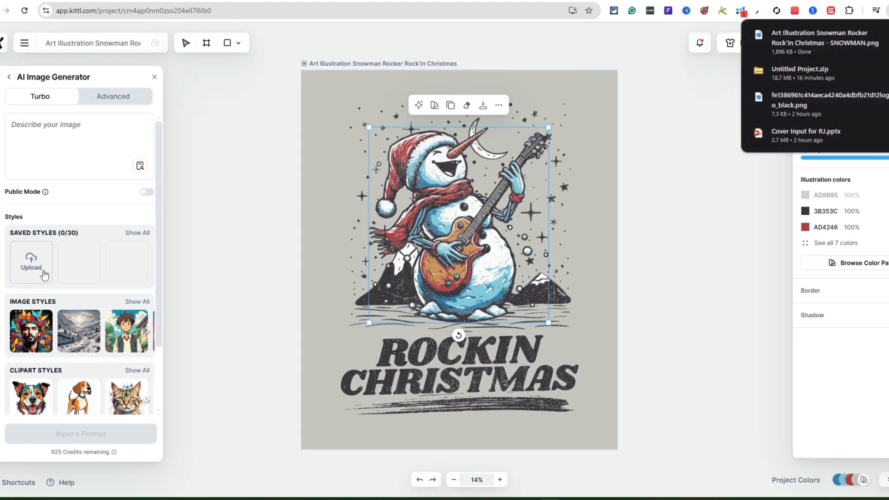
# Upload the downloaded snowman image as a saved Cartoon Art style for the AI Image Generator
pyautogui.click(29, 274)
pyautogui.click(93, 93)
pyautogui.click(385, 232)
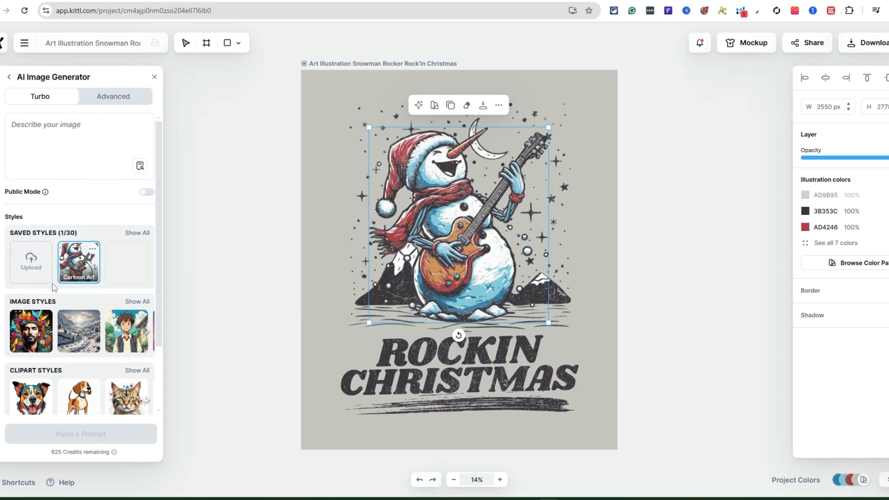
# Examine the full range of image, clipart and vector styles offered by the AI Image Generator
pyautogui.scroll(-2, 138, 265)
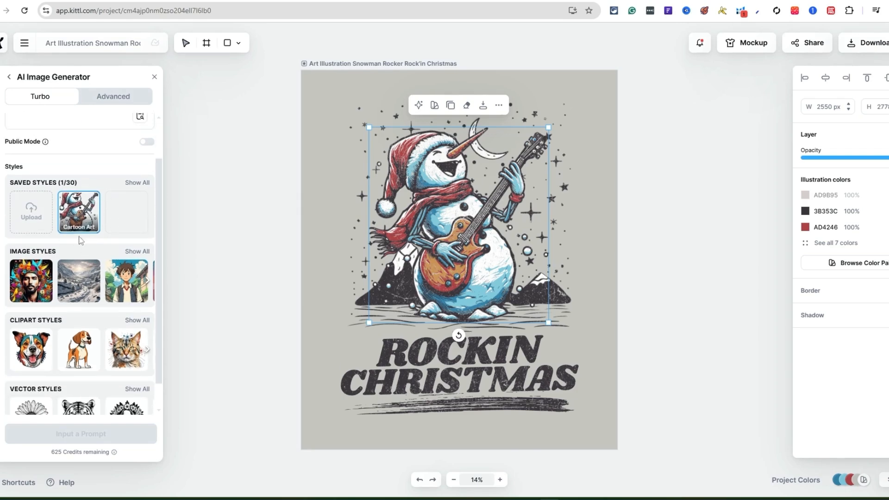
pyautogui.click(138, 222)
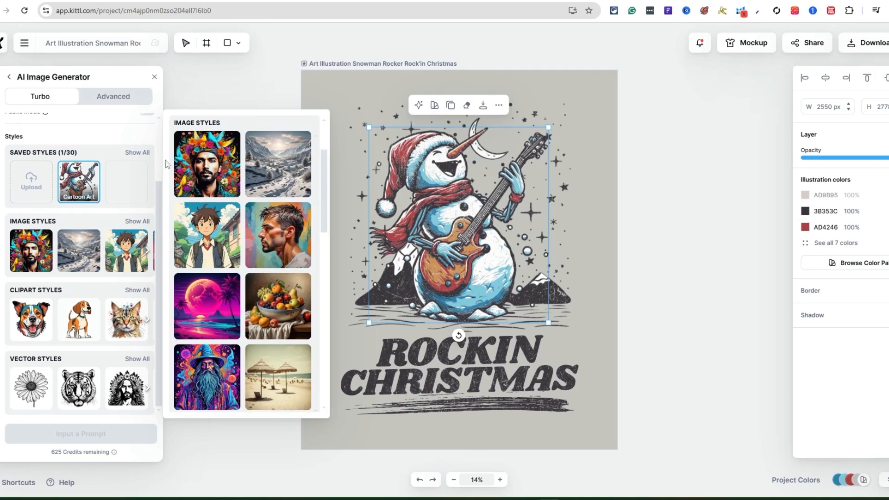
pyautogui.scroll(-4, 264, 284)
pyautogui.scroll(-1, 264, 283)
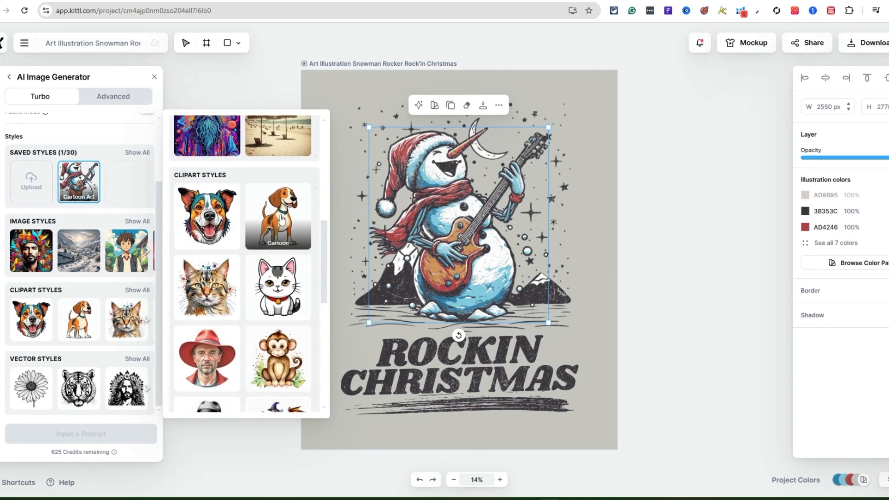
pyautogui.scroll(-1, 278, 231)
pyautogui.scroll(-5, 278, 252)
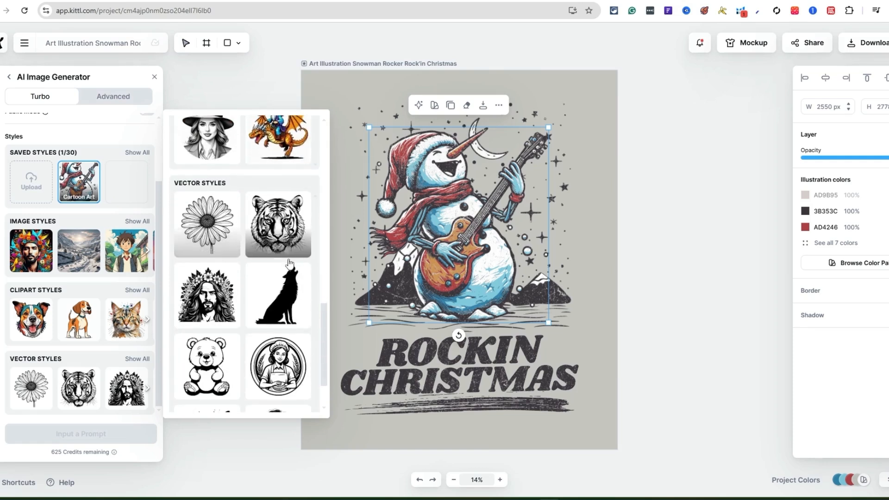
pyautogui.scroll(-2, 209, 209)
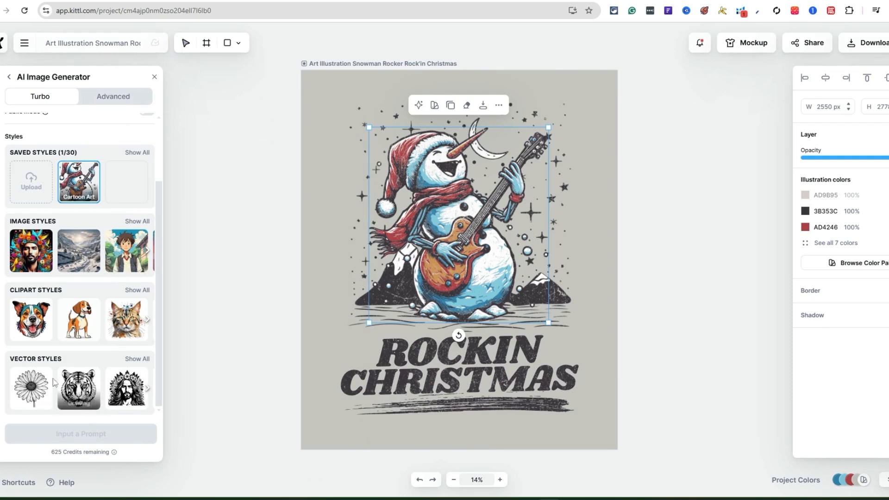
# Enter the AI image prompt "Snowman playing the electric guitar" with the saved Cartoon Art style active
pyautogui.scroll(2, 67, 257)
pyautogui.click(65, 151)
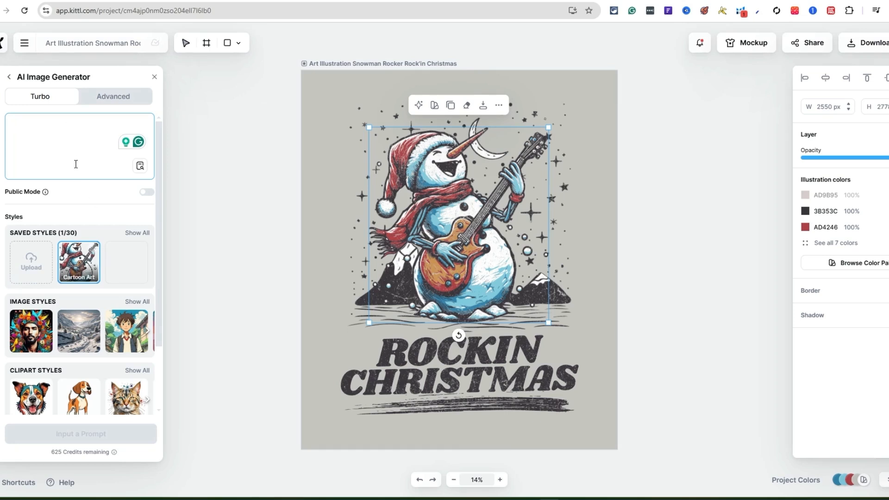
pyautogui.write('Snowm')
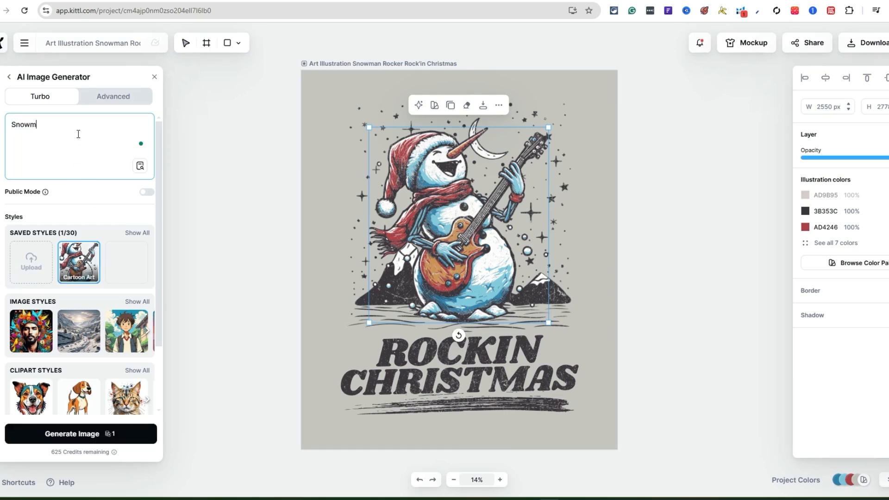
pyautogui.write('an playing the electric guitar')
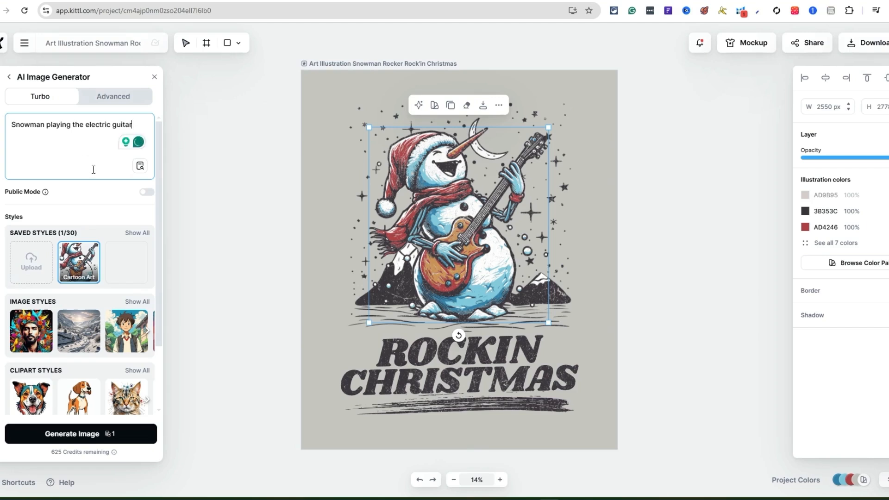
# Try other image styles such as Photography and reselect the saved Cartoon Art snowman style
pyautogui.click(78, 270)
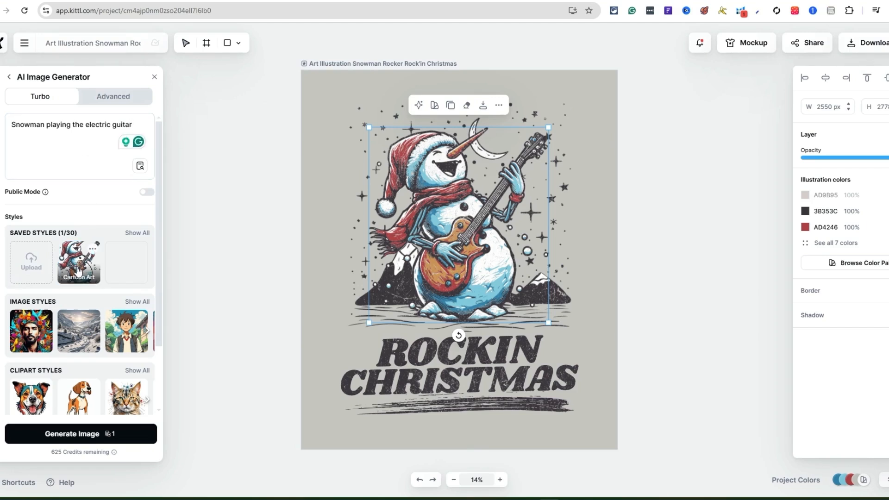
pyautogui.click(31, 331)
pyautogui.click(68, 328)
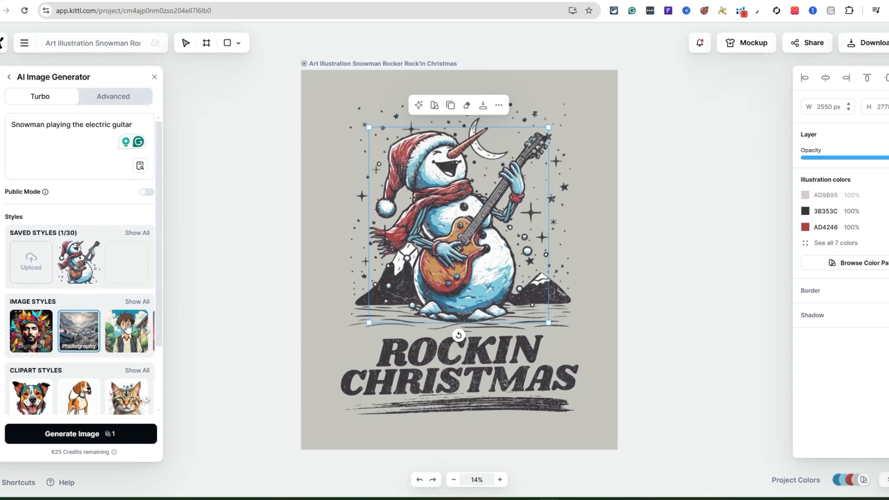
pyautogui.click(118, 328)
pyautogui.click(87, 274)
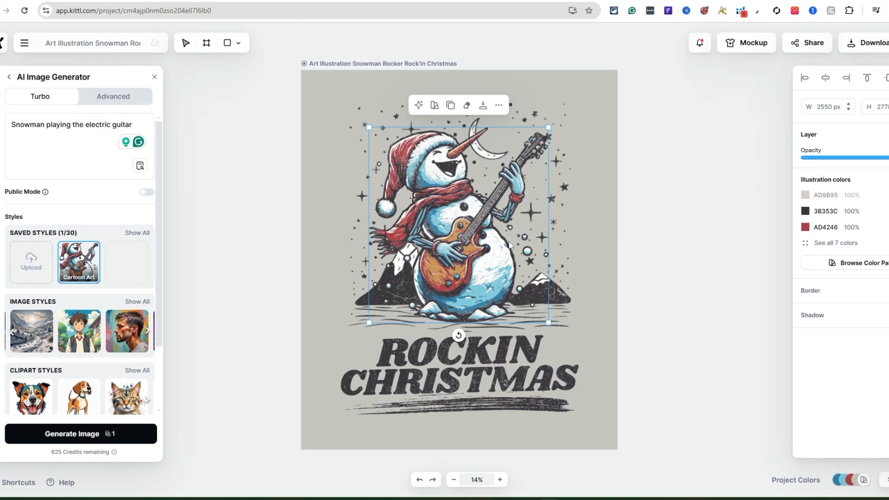
# Change the prompt to "Snowman playing the red electric guitar", generate the image and place it beside the upper part of the artboard
pyautogui.moveTo(483, 252); pyautogui.dragTo(500, 249)
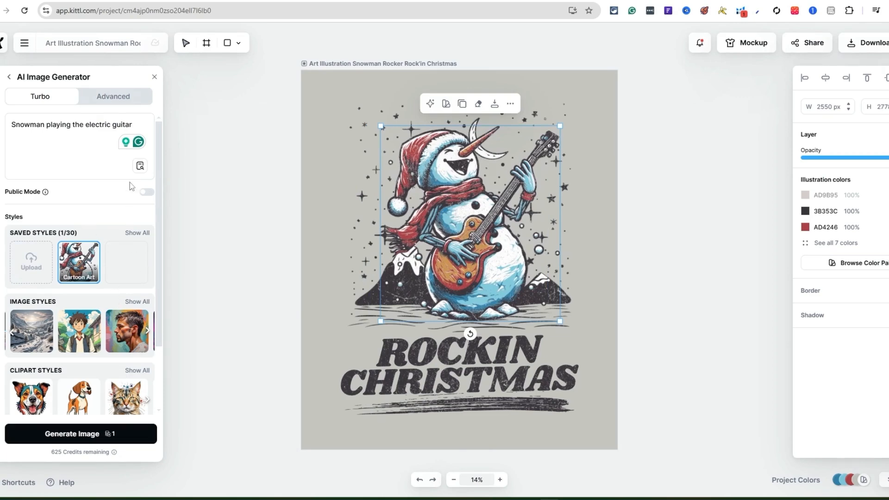
pyautogui.click(85, 142)
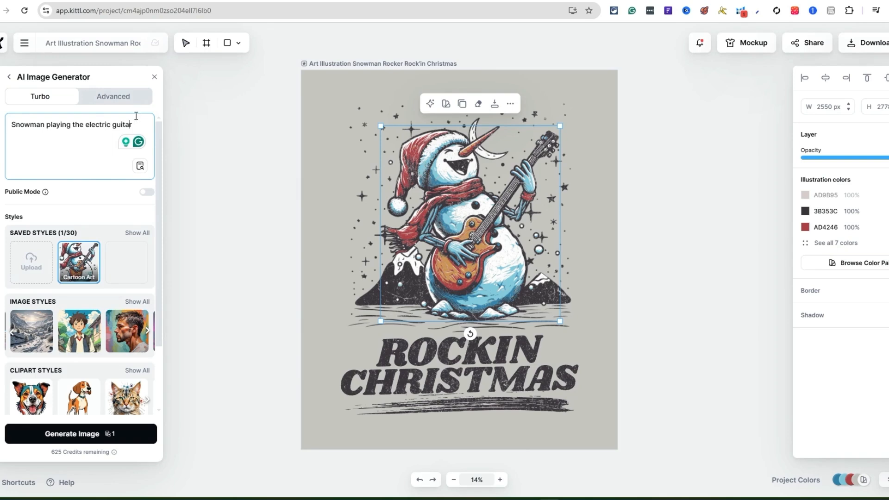
pyautogui.click(85, 124)
pyautogui.write('red')
pyautogui.scroll(-2, 103, 435)
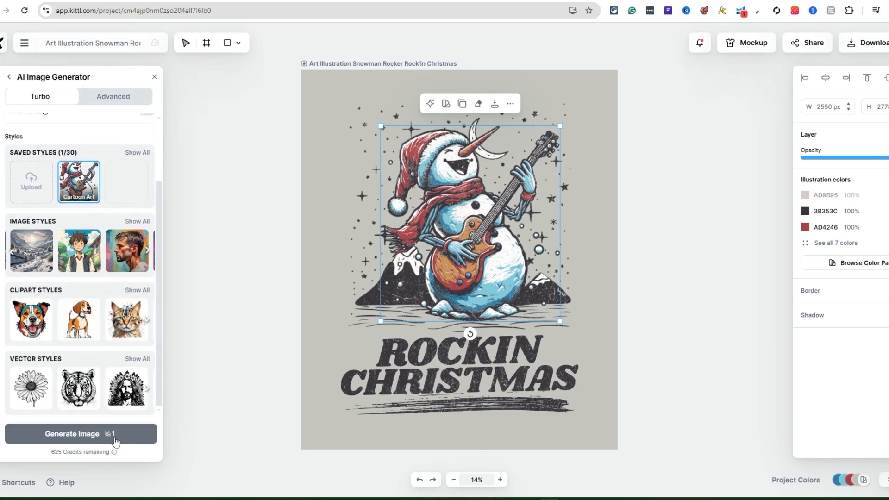
pyautogui.click(115, 442)
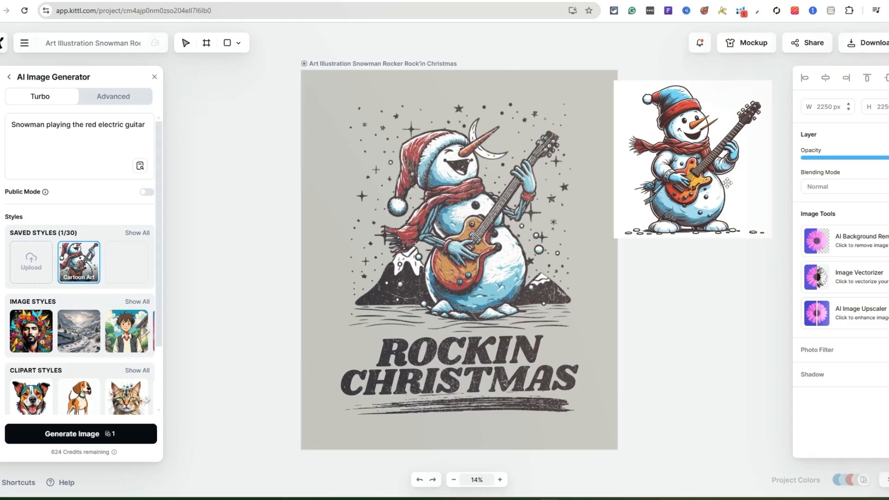
pyautogui.moveTo(731, 215); pyautogui.dragTo(744, 210)
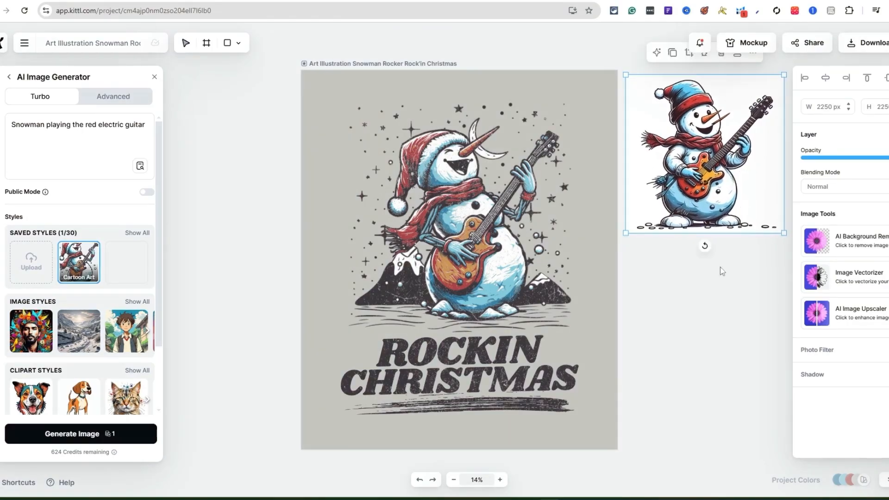
# Generate a second image from the same prompt and stack both beside the artboard, shrunk to about 2009 px and 2030 px wide
pyautogui.click(74, 435)
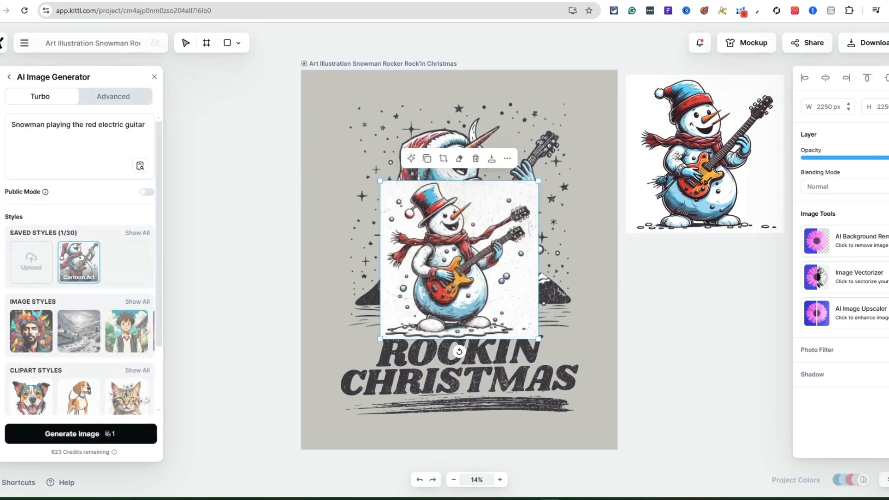
pyautogui.click(739, 177)
pyautogui.moveTo(779, 219); pyautogui.dragTo(763, 203)
pyautogui.moveTo(739, 163); pyautogui.dragTo(747, 172)
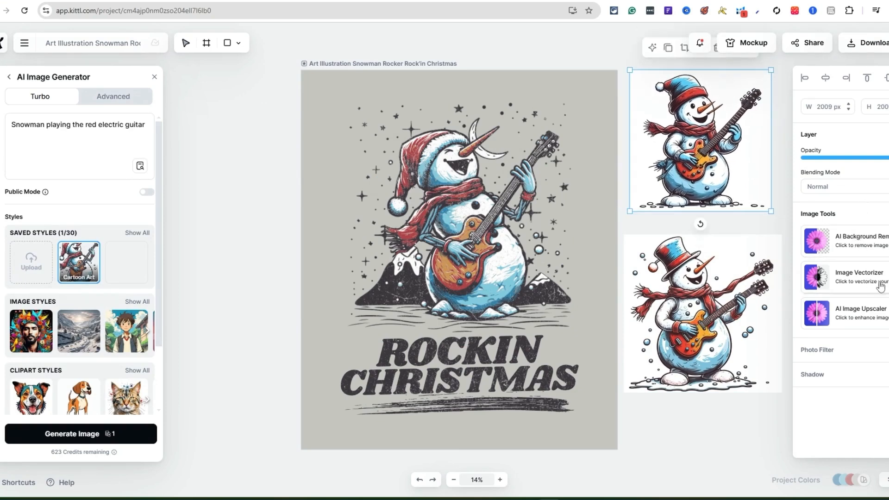
pyautogui.click(717, 317)
pyautogui.moveTo(718, 318); pyautogui.dragTo(715, 303)
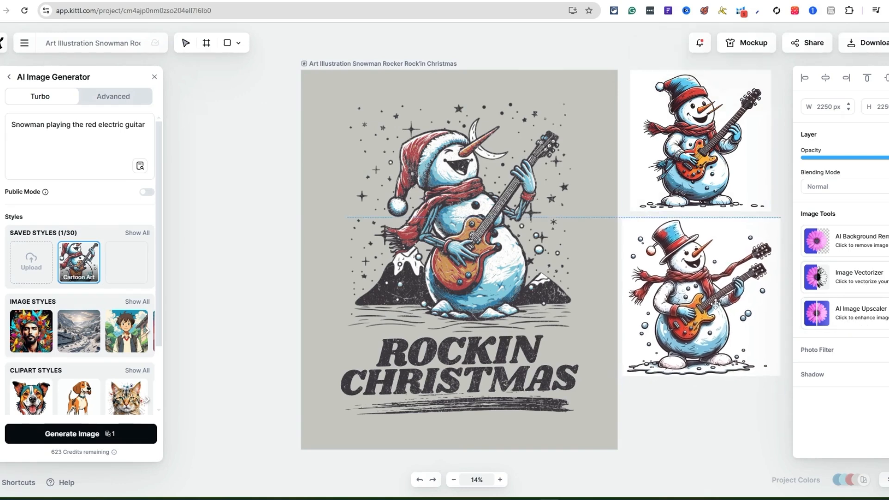
pyautogui.moveTo(779, 376); pyautogui.dragTo(747, 338)
# Generate a third image from the same prompt, shrink the first two further and stack all three beside the artboard
pyautogui.click(91, 431)
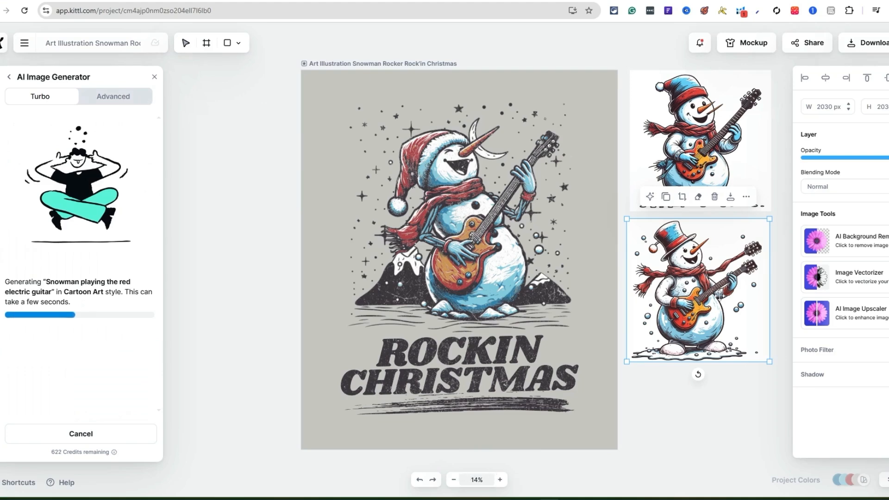
pyautogui.moveTo(718, 297); pyautogui.dragTo(718, 291)
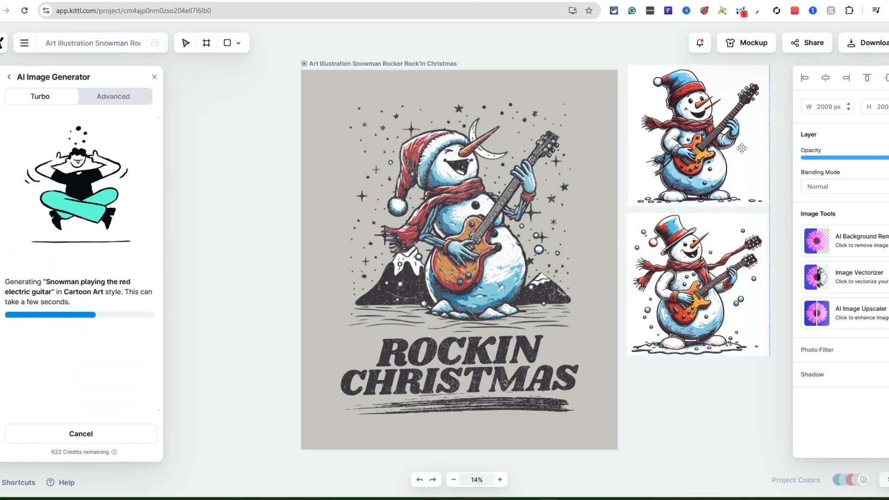
pyautogui.moveTo(710, 401); pyautogui.dragTo(704, 408)
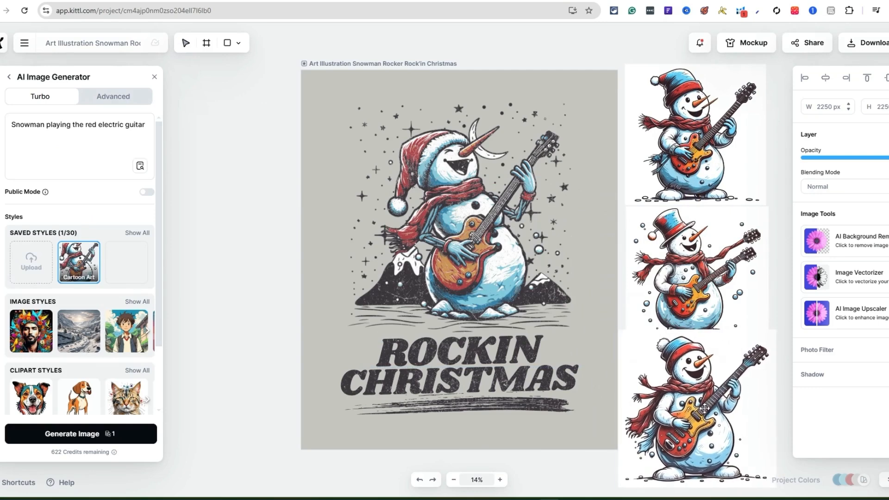
pyautogui.click(718, 160)
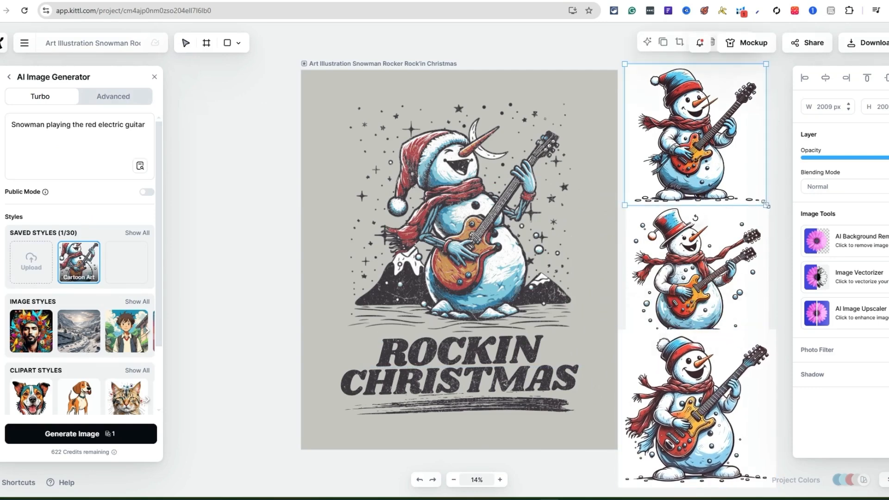
pyautogui.moveTo(766, 204); pyautogui.dragTo(746, 185)
pyautogui.moveTo(706, 150); pyautogui.dragTo(707, 146)
pyautogui.moveTo(705, 273); pyautogui.dragTo(698, 245)
pyautogui.moveTo(759, 321); pyautogui.dragTo(744, 307)
pyautogui.moveTo(732, 270); pyautogui.dragTo(735, 276)
pyautogui.moveTo(705, 443); pyautogui.dragTo(707, 428)
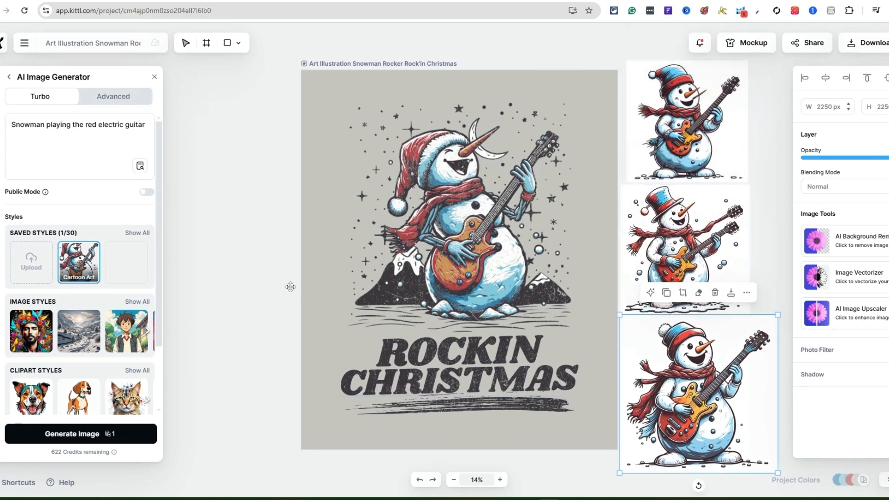
# Remove "red" from the prompt and generate a fourth snowman image
pyautogui.doubleClick(92, 124)
pyautogui.press('BackSpace')
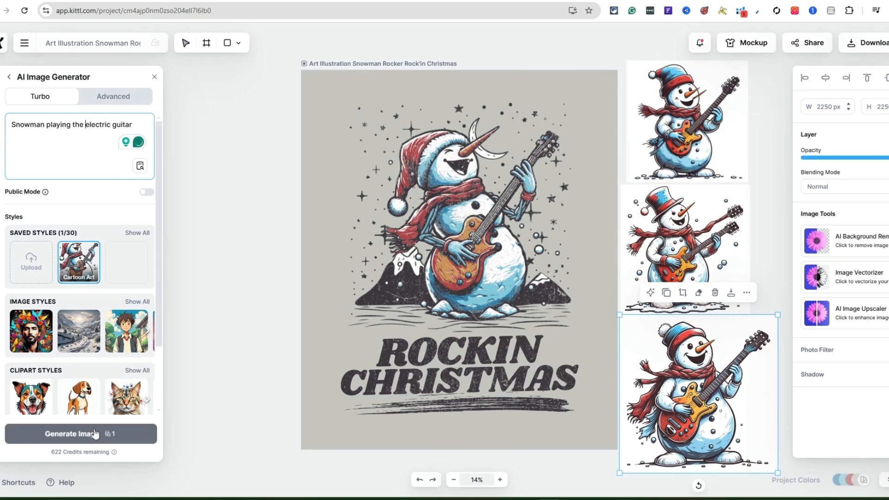
pyautogui.click(98, 437)
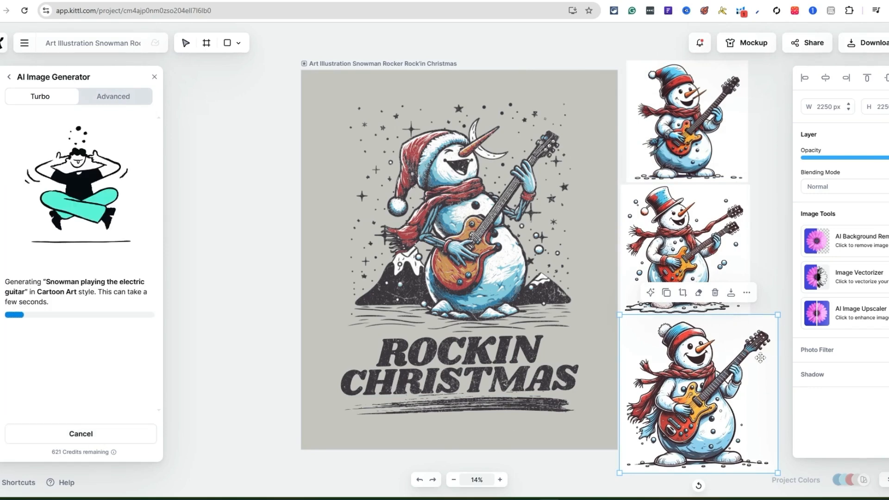
# Shrink the third image to about 1573 px and the fourth to about 1848 px wide, lining them up under the other snowmen
pyautogui.scroll(-2, 760, 358)
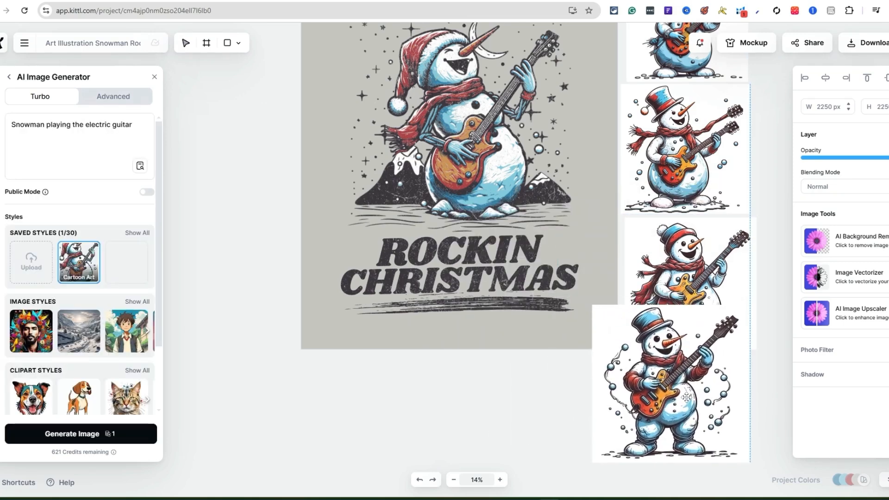
pyautogui.moveTo(693, 268); pyautogui.dragTo(695, 263)
pyautogui.moveTo(687, 156); pyautogui.dragTo(689, 146)
pyautogui.moveTo(706, 276); pyautogui.dragTo(707, 261)
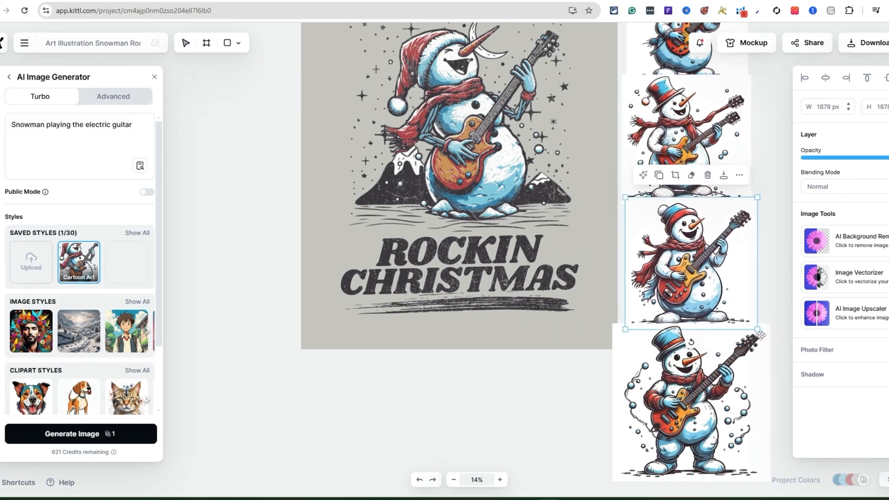
pyautogui.moveTo(755, 329); pyautogui.dragTo(739, 290)
pyautogui.click(730, 376)
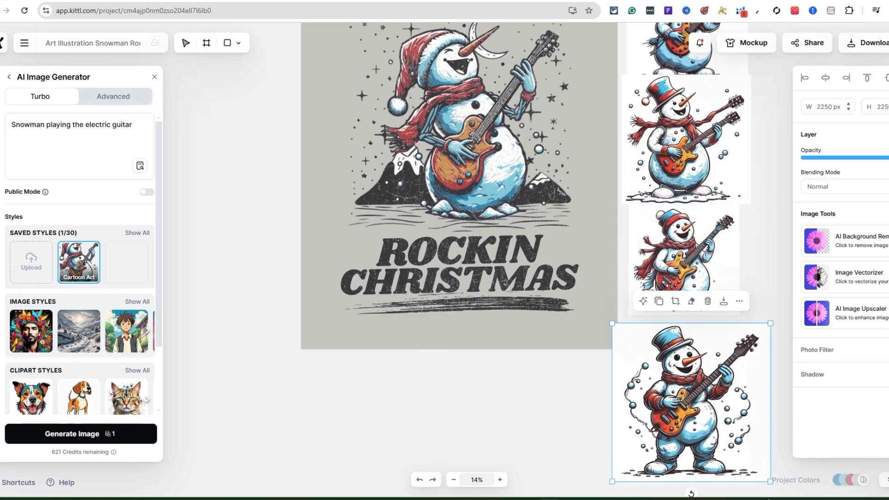
pyautogui.moveTo(769, 482); pyautogui.dragTo(751, 447)
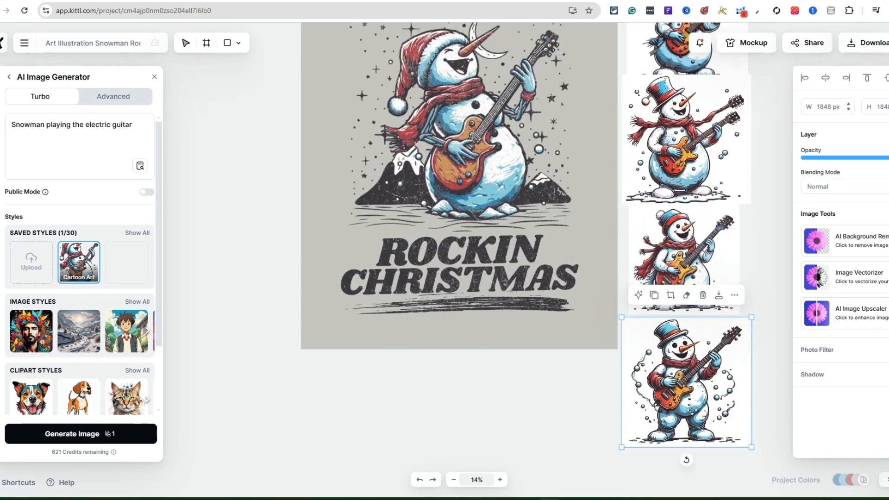
# Compare the four generated snowmen with the original illustration, checking hats, scarves, guitars and hands for flaws
pyautogui.scroll(2, 717, 375)
pyautogui.click(695, 102)
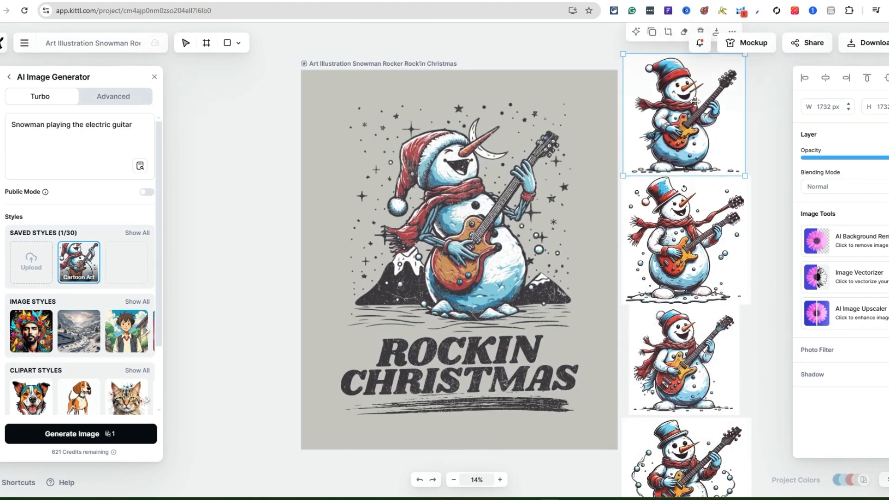
pyautogui.scroll(-2, 757, 195)
pyautogui.scroll(2, 745, 238)
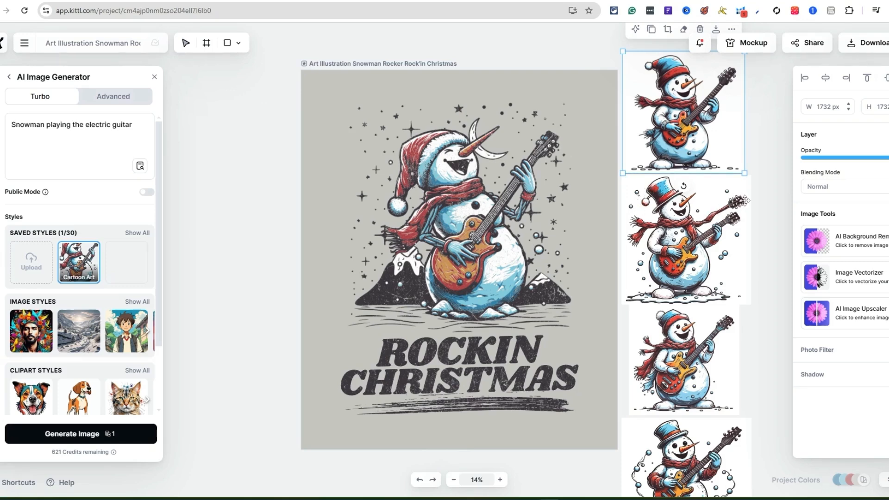
pyautogui.scroll(-2, 712, 212)
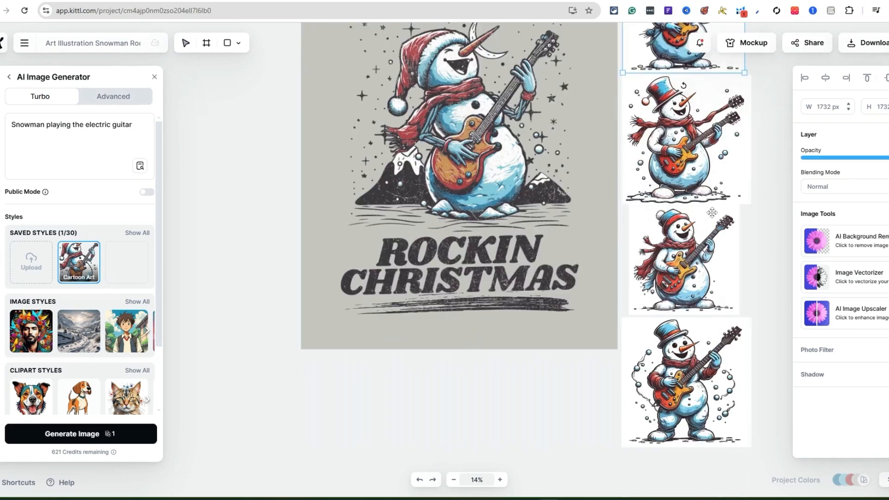
pyautogui.click(709, 231)
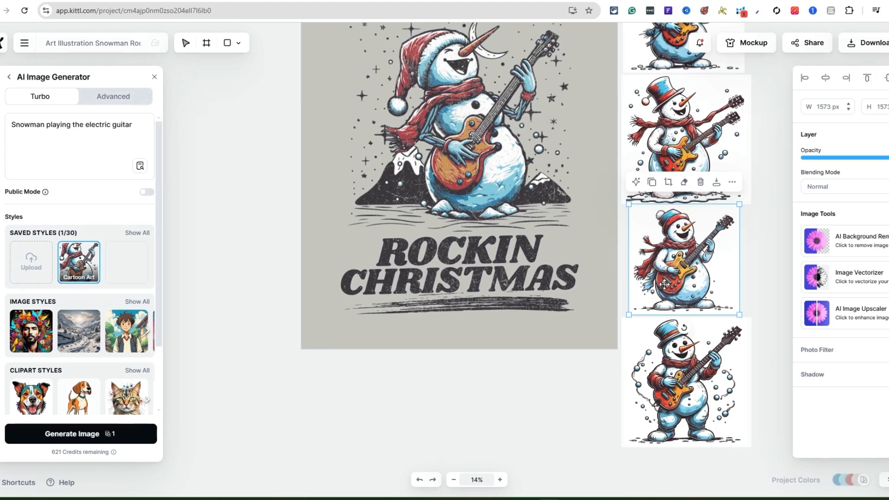
pyautogui.click(680, 363)
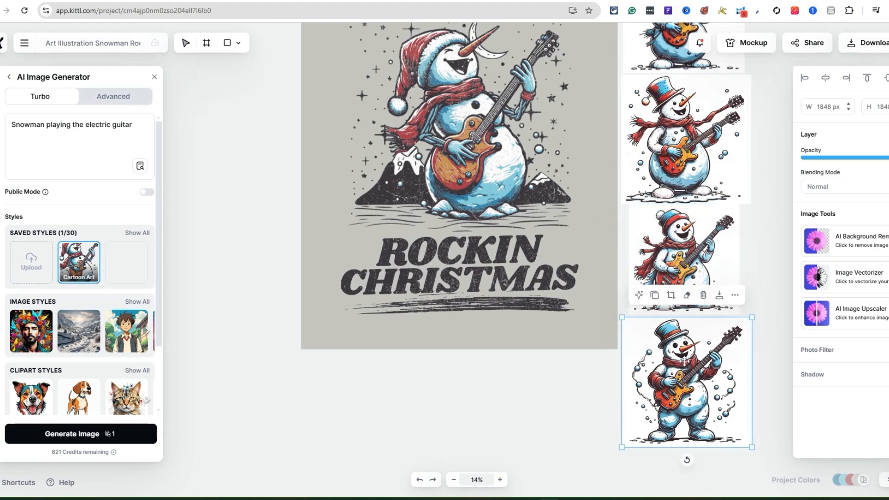
pyautogui.click(696, 241)
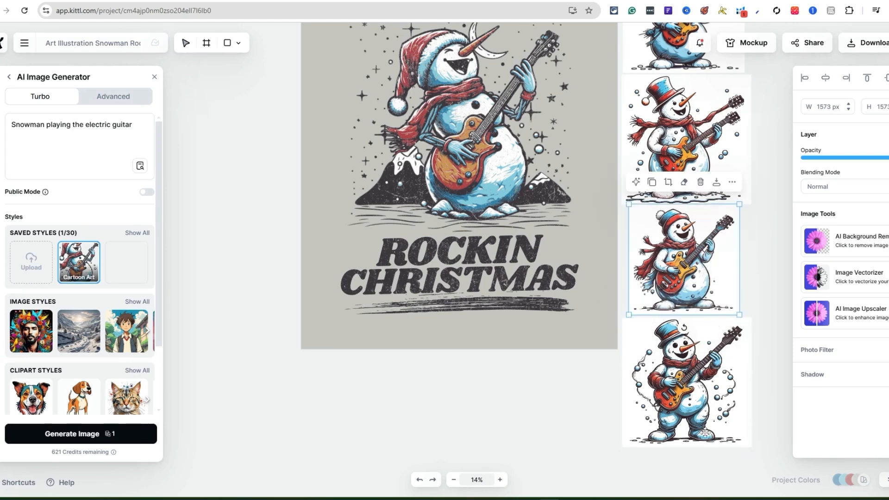
# Remove the background from the fourth generated image, the standing snowman in a top hat, using AI Background Remover
pyautogui.click(740, 336)
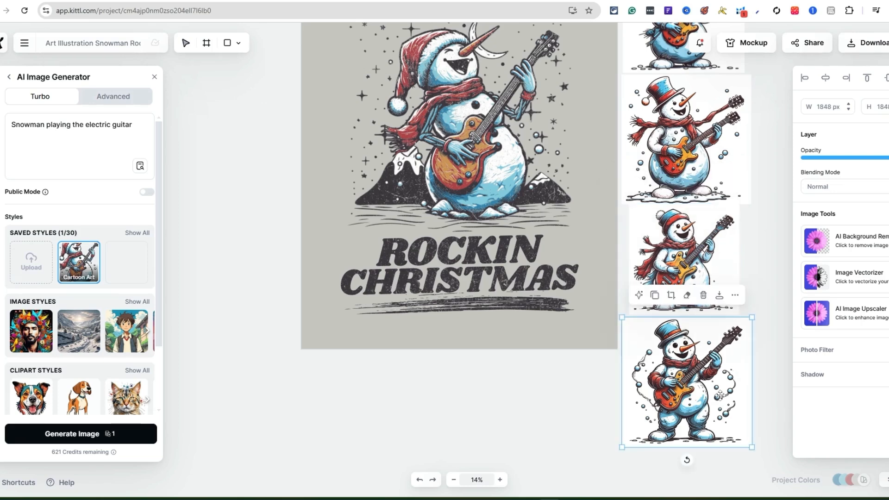
pyautogui.click(858, 241)
# Move the original snowman off the artboard and place the top-hat snowman in front of the mountains above the ROCKIN CHRISTMAS text
pyautogui.moveTo(475, 151); pyautogui.dragTo(229, 364)
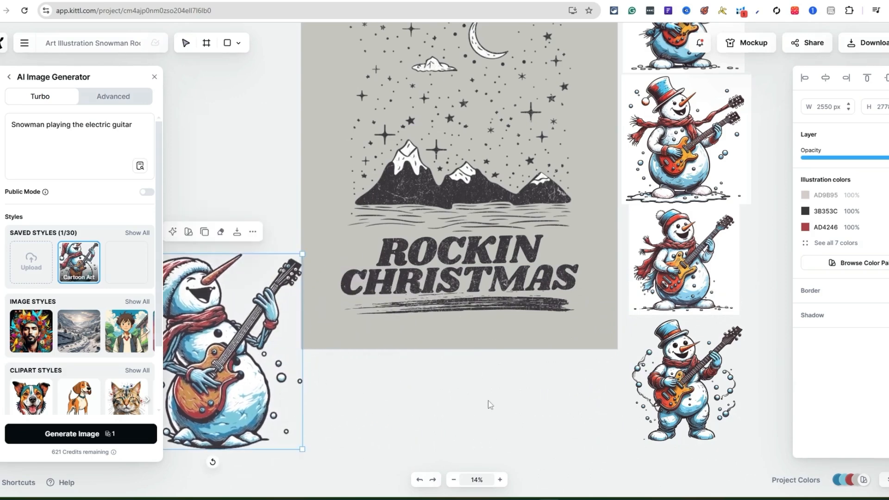
pyautogui.click(714, 415)
pyautogui.moveTo(715, 416); pyautogui.dragTo(497, 187)
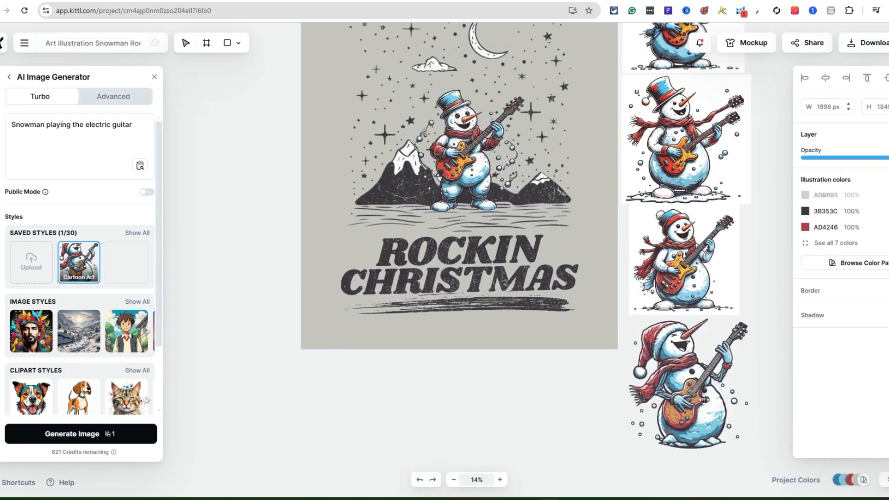
pyautogui.scroll(4, 526, 365)
pyautogui.scroll(-2, 483, 320)
pyautogui.click(492, 277)
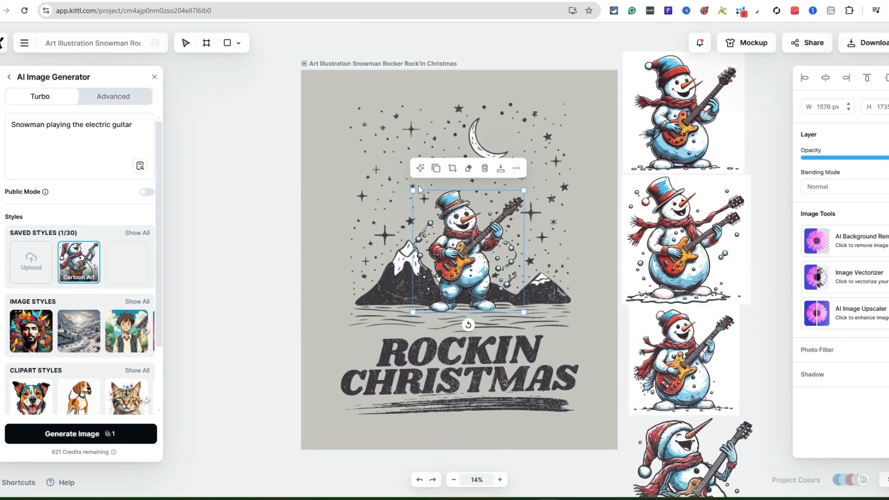
# Enlarge the top-hat snowman to about 2638 px wide and centre it between the moon and the ROCKIN CHRISTMAS text
pyautogui.moveTo(413, 191); pyautogui.dragTo(371, 144)
pyautogui.moveTo(524, 312); pyautogui.dragTo(540, 330)
pyautogui.moveTo(432, 288); pyautogui.dragTo(450, 284)
pyautogui.moveTo(389, 142); pyautogui.dragTo(379, 130)
pyautogui.moveTo(482, 227); pyautogui.dragTo(489, 236)
pyautogui.click(266, 216)
pyautogui.click(470, 213)
pyautogui.moveTo(386, 139); pyautogui.dragTo(379, 133)
pyautogui.moveTo(565, 337); pyautogui.dragTo(567, 339)
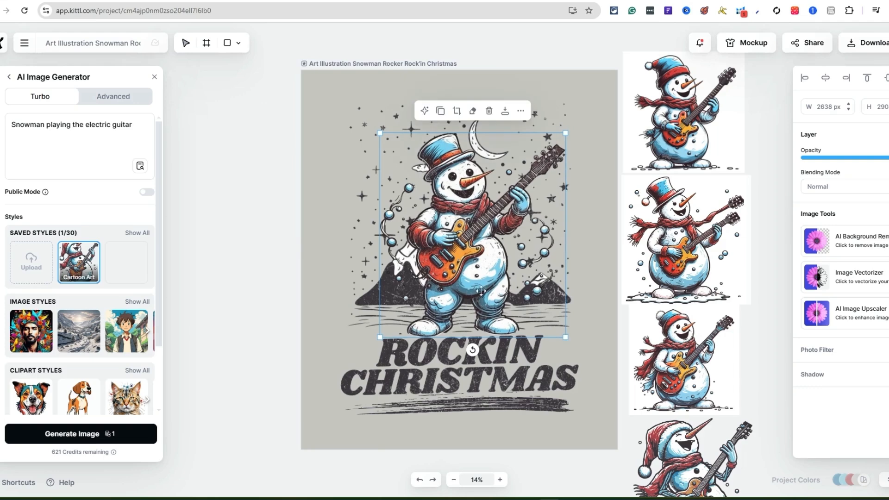
pyautogui.moveTo(481, 290); pyautogui.dragTo(482, 288)
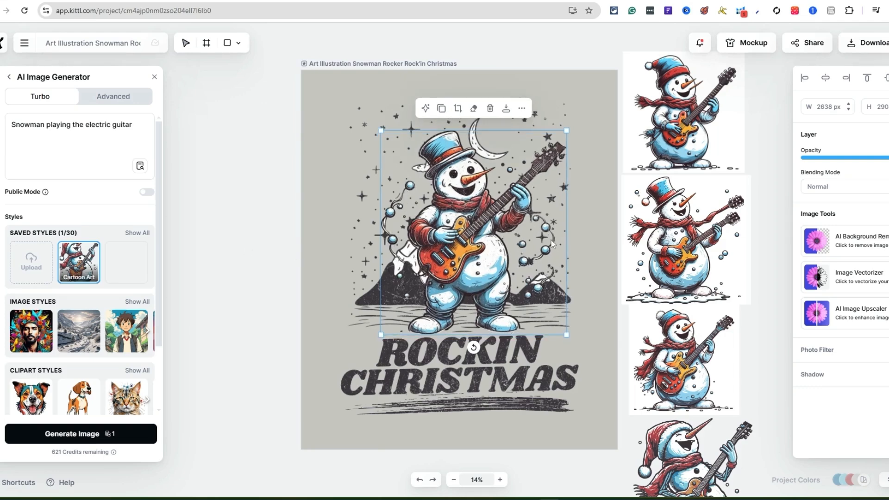
# Move the top-hat snowman off the artboard to the empty canvas beside it and shrink it slightly
pyautogui.moveTo(493, 238); pyautogui.dragTo(259, 286)
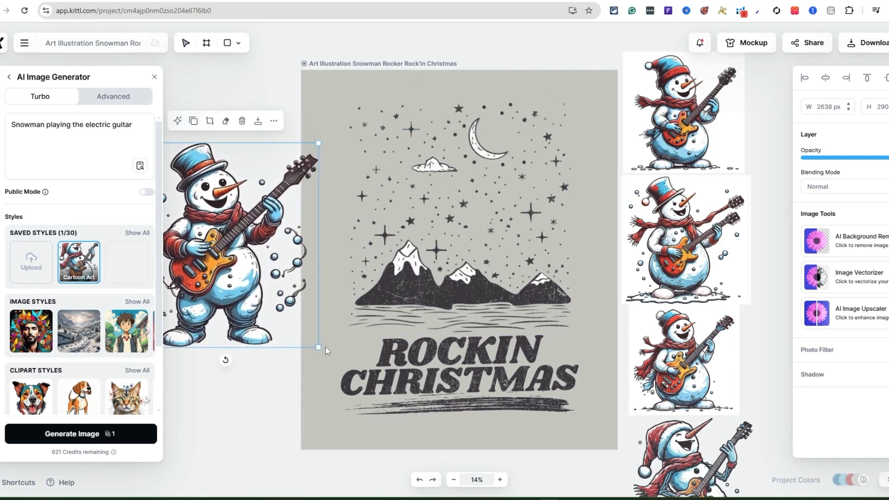
pyautogui.moveTo(318, 347); pyautogui.dragTo(288, 314)
# Remove the background from the third generated snowman, in the bobble hat, using AI Background Remover, and place it in front of the mountains
pyautogui.click(699, 352)
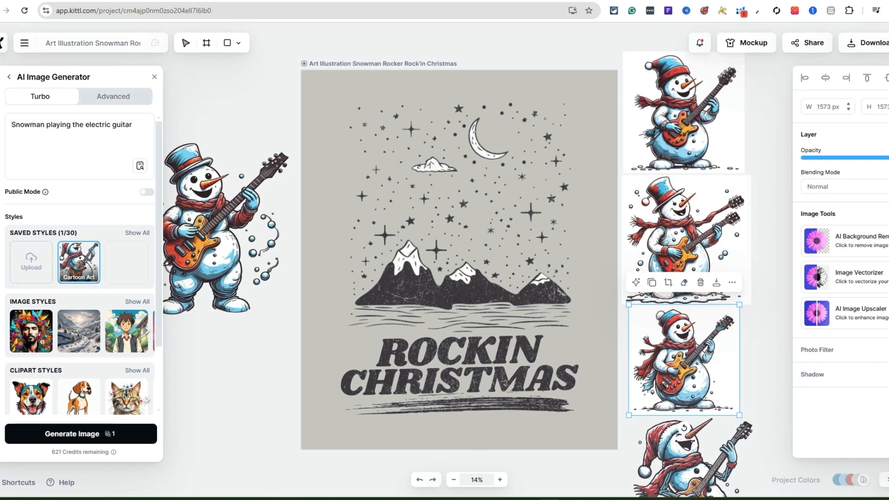
pyautogui.click(836, 253)
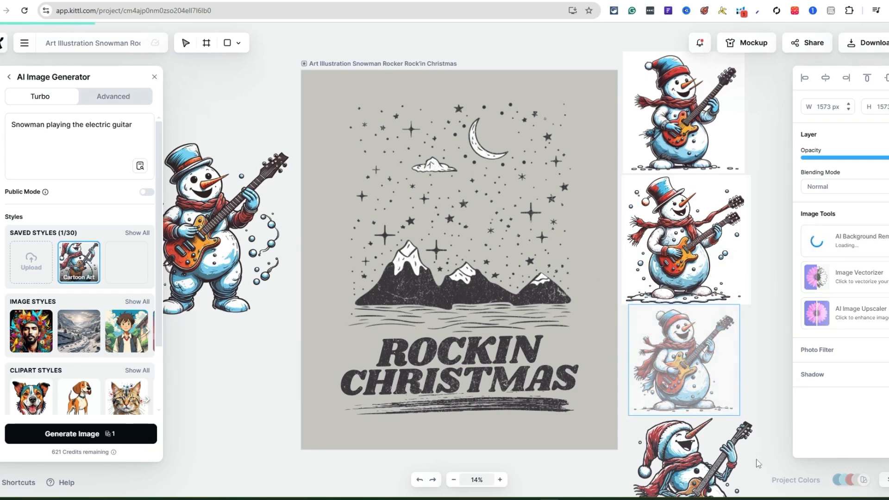
pyautogui.moveTo(725, 405); pyautogui.dragTo(506, 314)
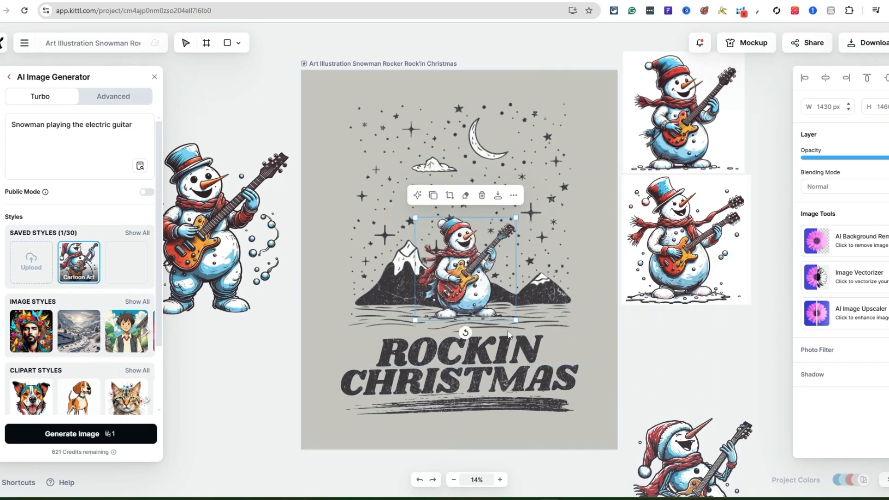
# Enlarge the bobble-hat snowman and centre it in front of the mountains, with its feet just above the ROCKIN text
pyautogui.click(517, 322)
pyautogui.click(482, 296)
pyautogui.moveTo(516, 319); pyautogui.dragTo(543, 347)
pyautogui.moveTo(515, 302); pyautogui.dragTo(499, 269)
pyautogui.moveTo(527, 317); pyautogui.dragTo(555, 337)
pyautogui.click(534, 312)
pyautogui.moveTo(484, 294); pyautogui.dragTo(481, 280)
pyautogui.click(439, 196)
pyautogui.click(437, 190)
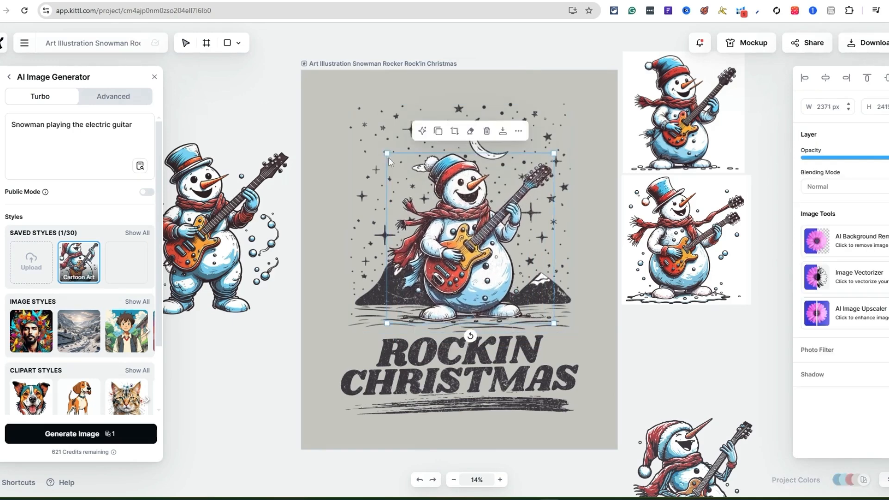
pyautogui.moveTo(387, 153); pyautogui.dragTo(370, 138)
pyautogui.moveTo(481, 244); pyautogui.dragTo(482, 255)
pyautogui.click(760, 360)
pyautogui.click(776, 348)
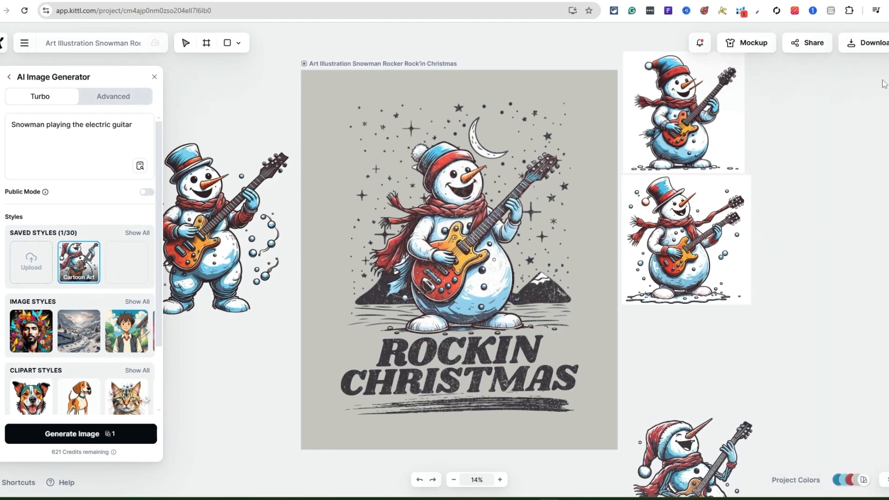
# Download the artboard as a 4500 x 5400 px PNG at 300 resolution with Remove Background on
pyautogui.click(875, 50)
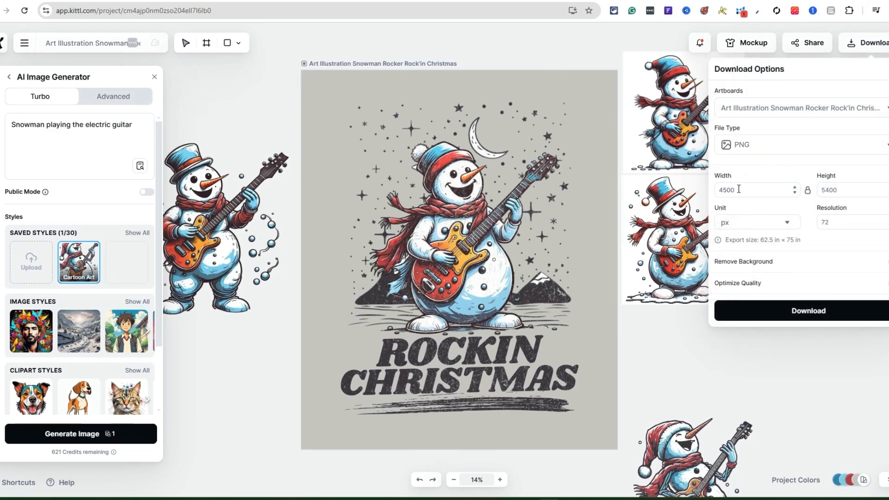
pyautogui.doubleClick(874, 224)
pyautogui.write('300')
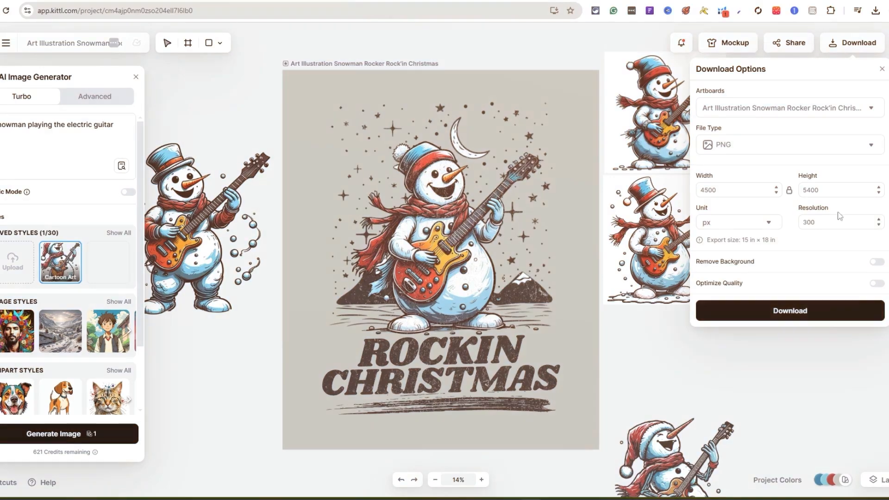
pyautogui.click(874, 263)
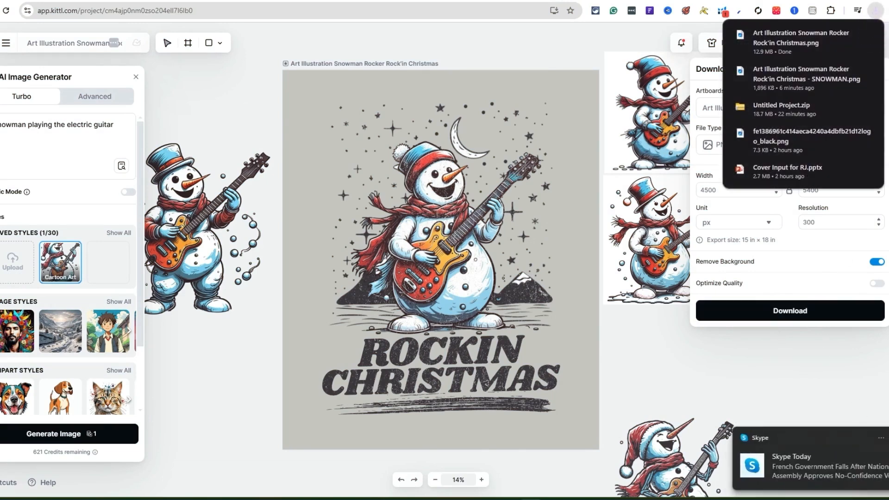
pyautogui.click(859, 368)
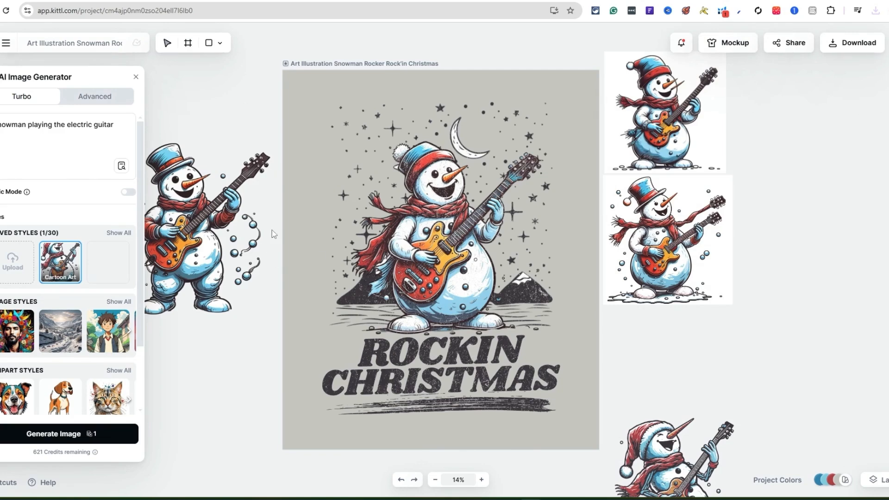
# Move the original Santa-hat snowman up directly beneath the second generated snowman beside the artboard
pyautogui.click(190, 192)
pyautogui.click(667, 85)
pyautogui.click(657, 190)
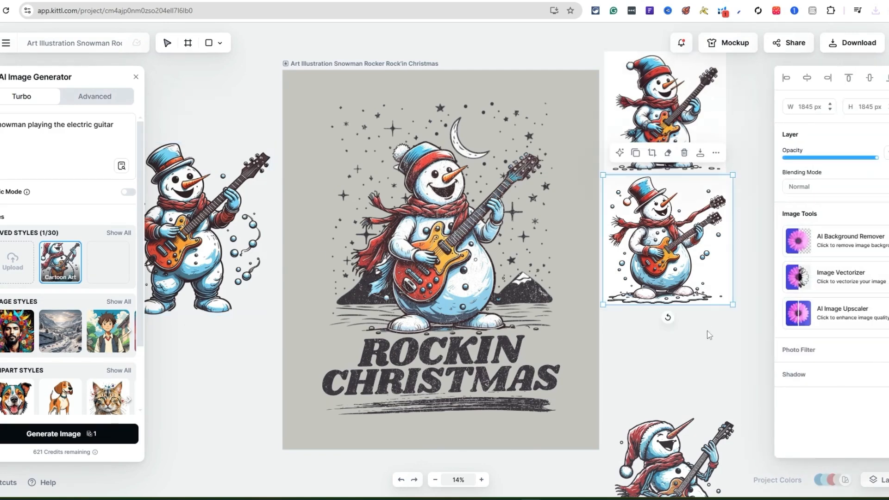
pyautogui.click(742, 348)
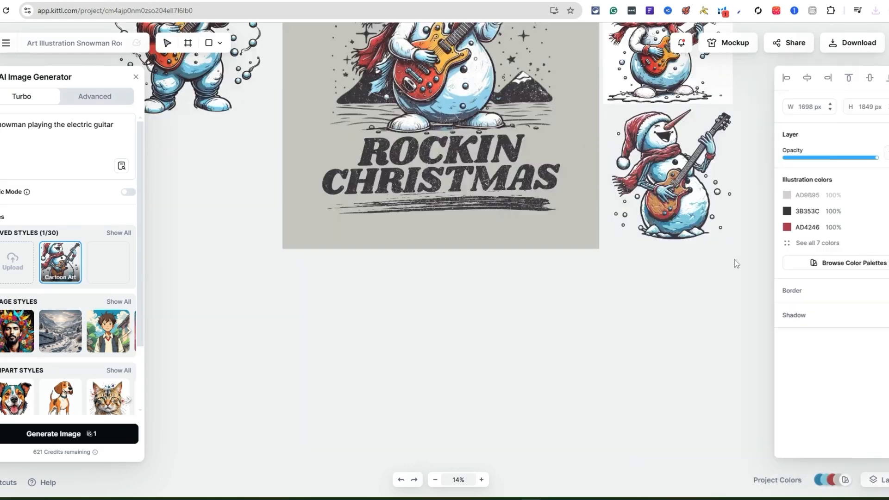
pyautogui.click(734, 259)
pyautogui.scroll(5, 780, 313)
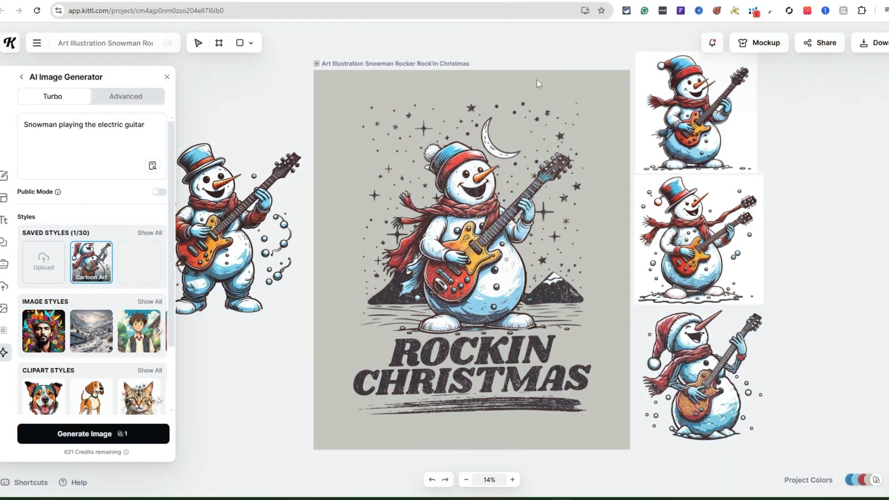
# Open the design in the mockups and apply the T-shirts mockup of the man in front of the plant shelves
pyautogui.click(759, 46)
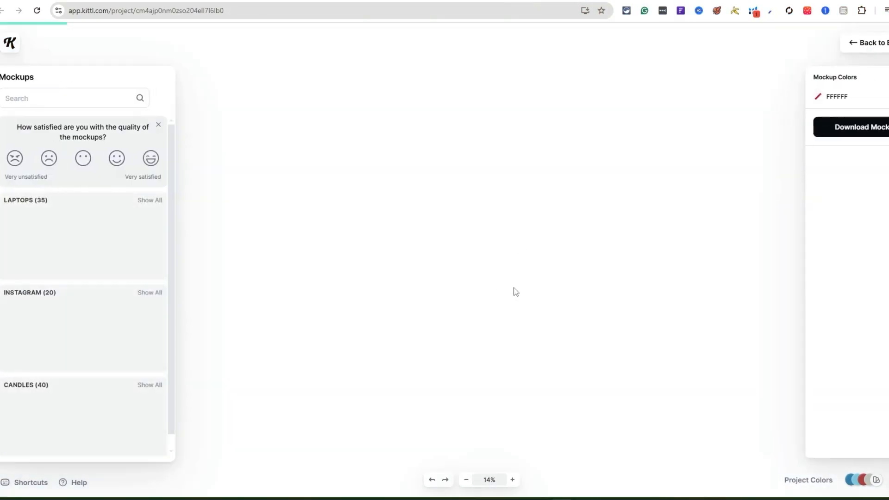
pyautogui.scroll(-1, 56, 281)
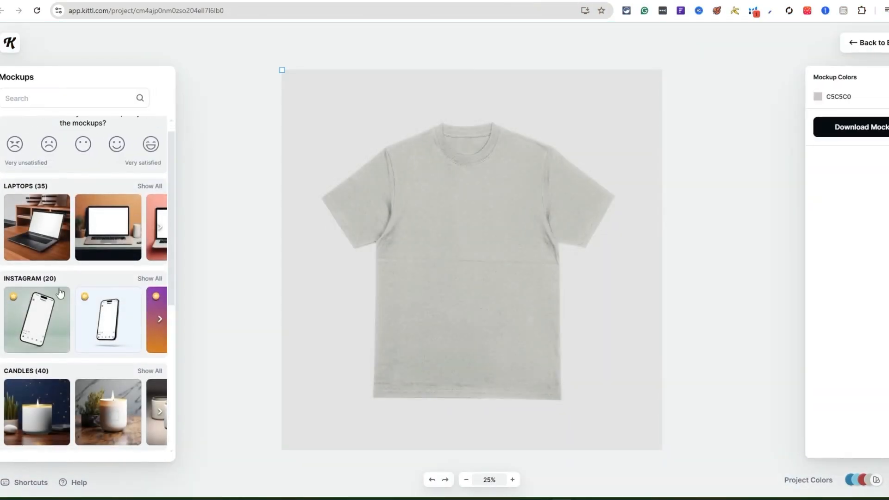
pyautogui.scroll(1, 70, 185)
pyautogui.scroll(-5, 67, 196)
pyautogui.scroll(-6, 69, 199)
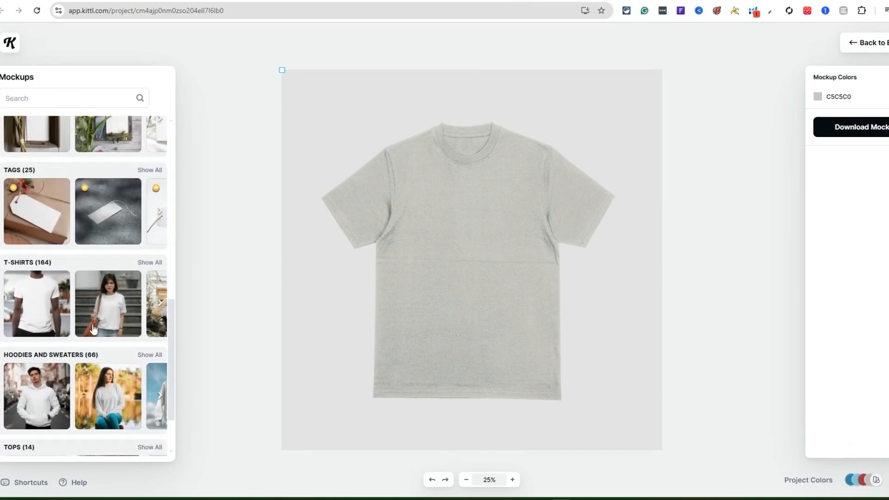
pyautogui.click(155, 262)
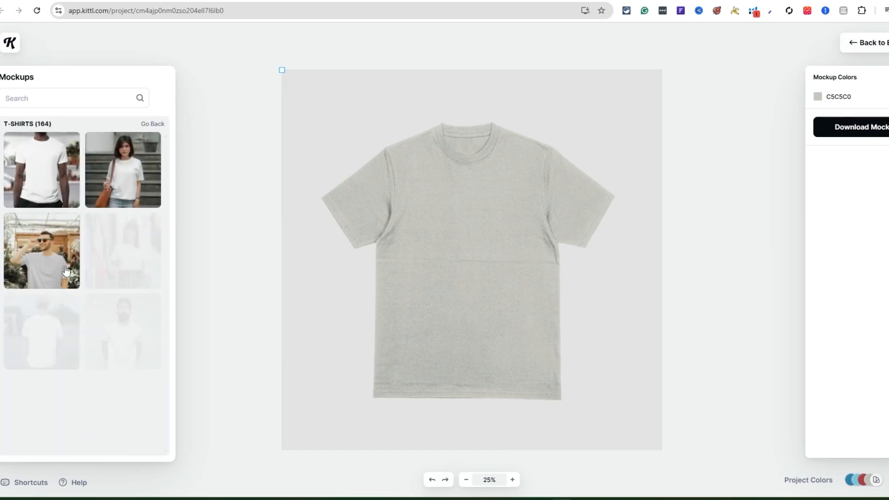
pyautogui.scroll(-1, 121, 325)
pyautogui.scroll(1, 121, 325)
pyautogui.click(57, 167)
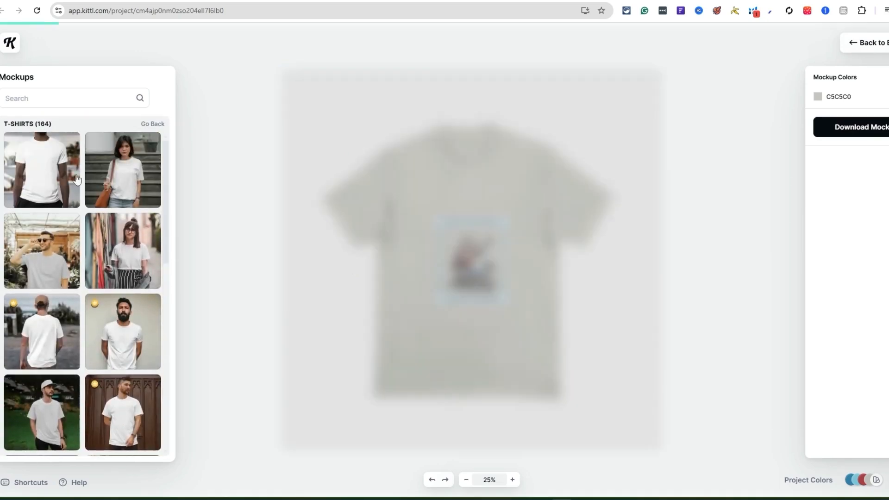
# Move the snowman design up onto the shirt's chest, enlarge it to span most of the chest and centre it
pyautogui.moveTo(468, 248); pyautogui.dragTo(455, 188)
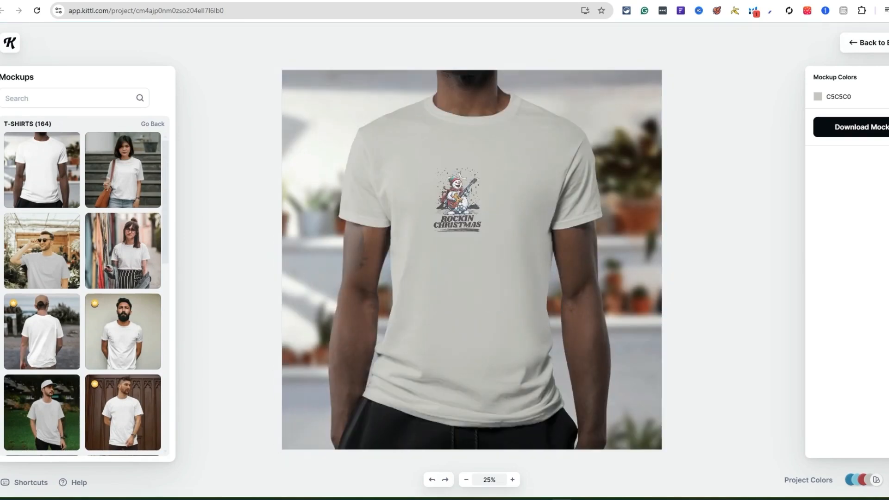
pyautogui.moveTo(507, 289); pyautogui.dragTo(506, 276)
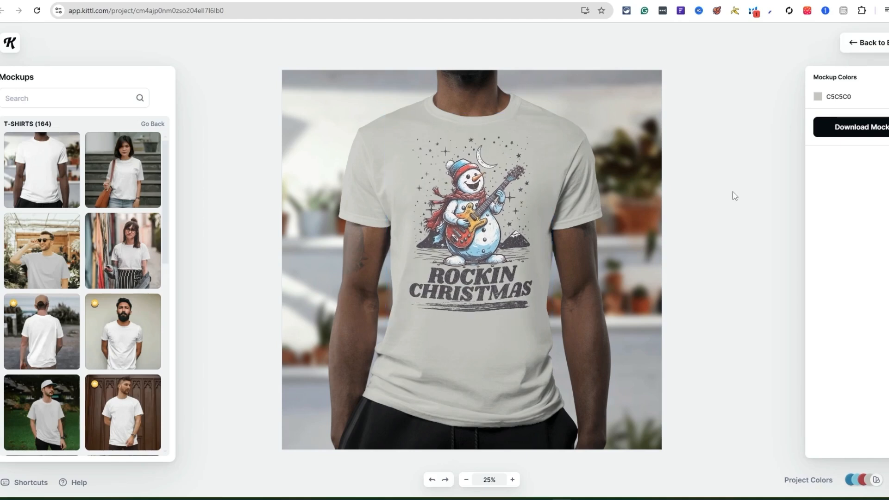
pyautogui.click(468, 232)
pyautogui.moveTo(387, 335); pyautogui.dragTo(386, 337)
pyautogui.moveTo(498, 268); pyautogui.dragTo(501, 264)
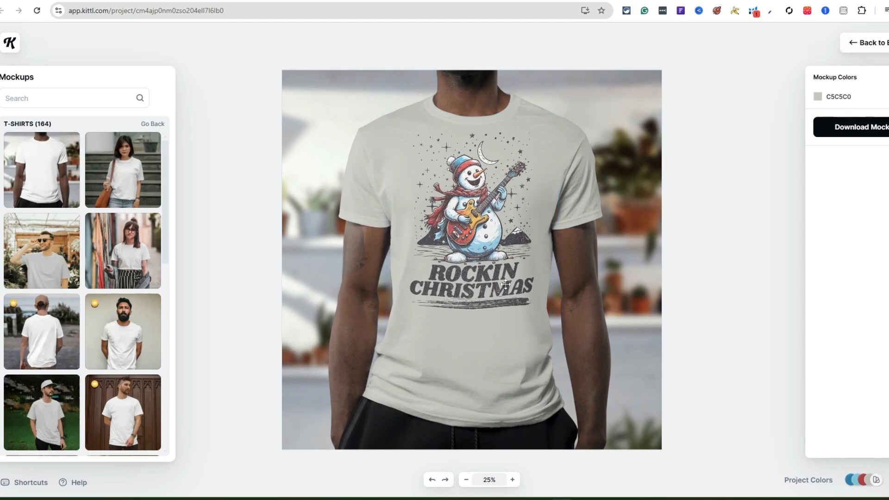
pyautogui.moveTo(558, 331); pyautogui.dragTo(564, 340)
pyautogui.moveTo(494, 283); pyautogui.dragTo(490, 284)
# Download the T-shirt mockup and view the downloaded Art Illustration Snowman Rocker Rock'in Christmas Mockup.jpg in a maximized window
pyautogui.click(854, 131)
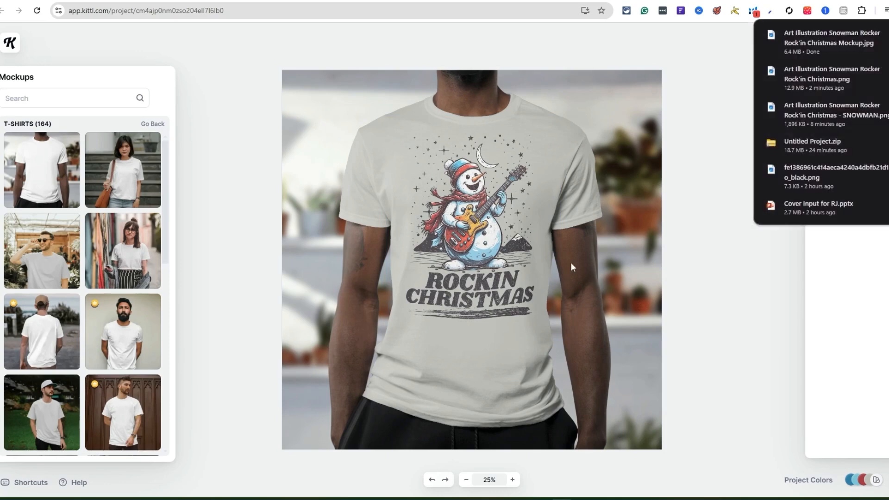
pyautogui.click(809, 36)
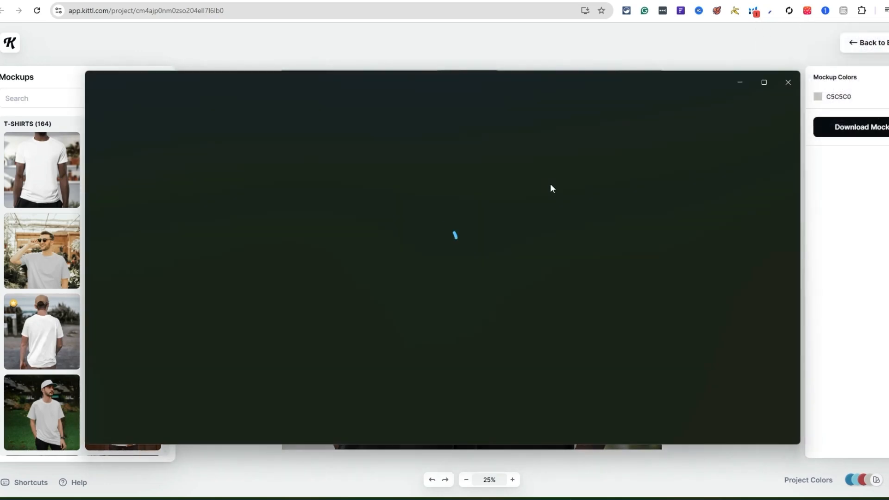
pyautogui.click(763, 83)
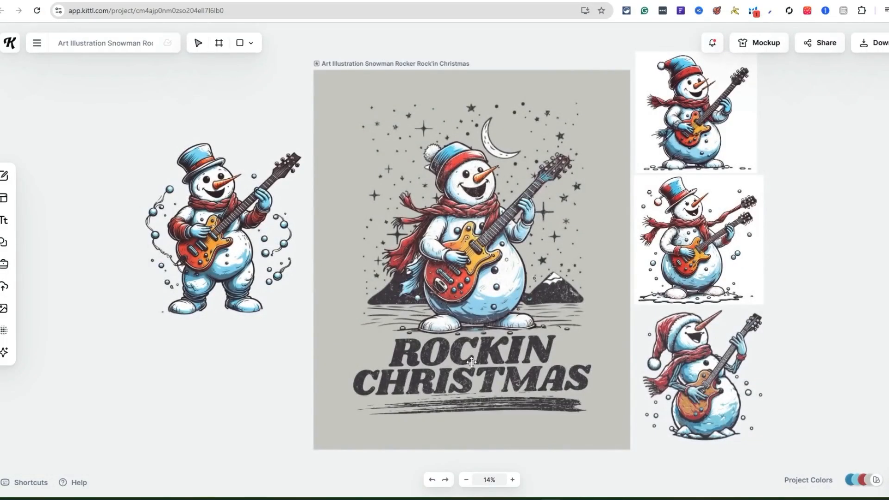
# Retype the headline's first line as "Rockin" and check the font settings of both the ROCKIN and CHRISTMAS lines
pyautogui.click(471, 362)
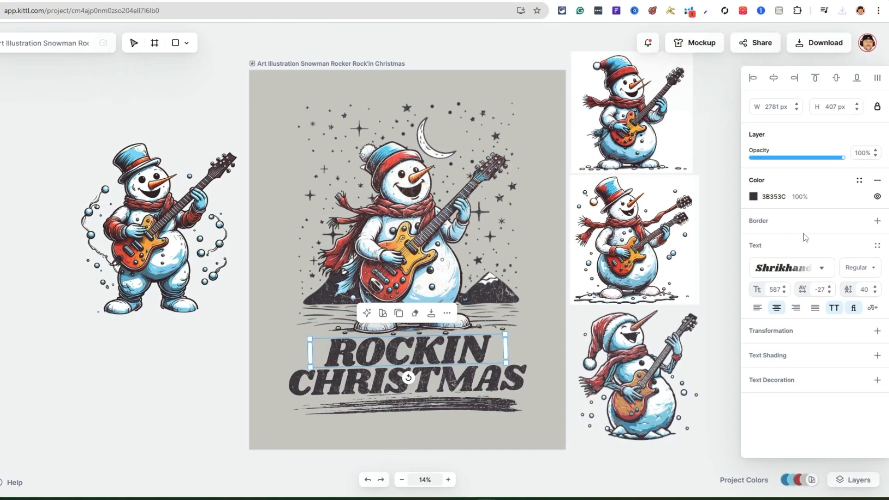
pyautogui.moveTo(452, 348); pyautogui.dragTo(453, 354)
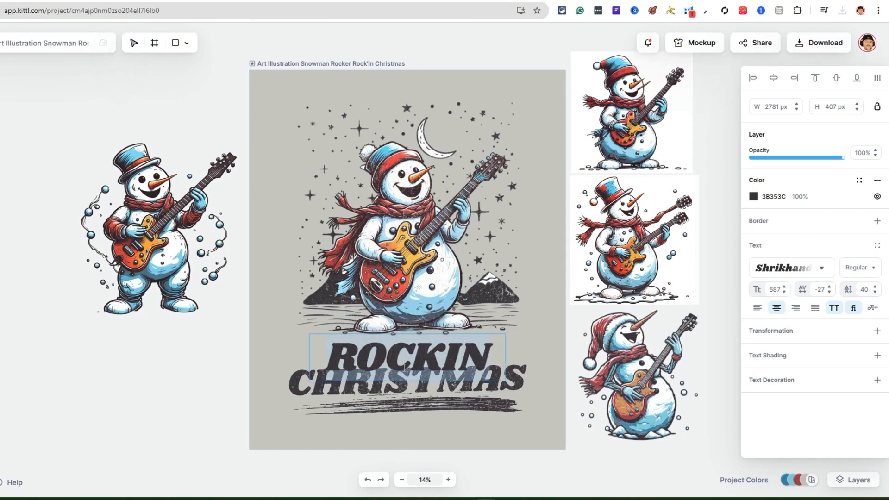
pyautogui.write('i')
pyautogui.write('Rockin')
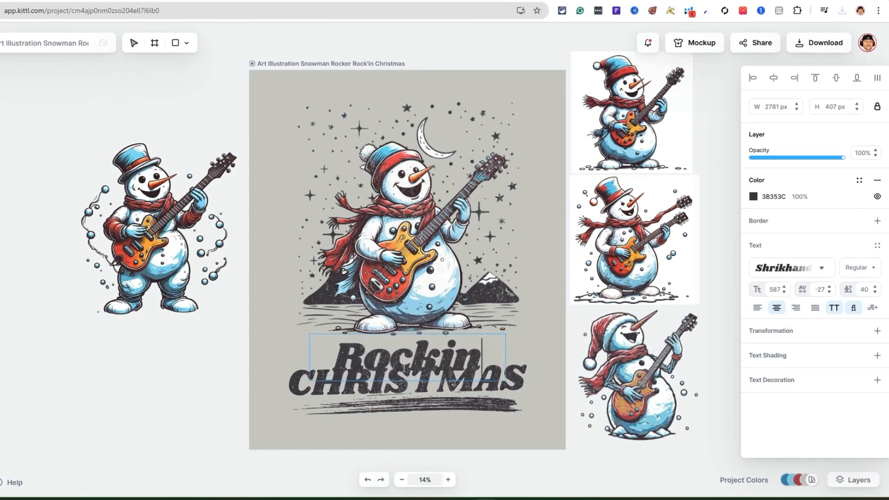
pyautogui.press('Escape')
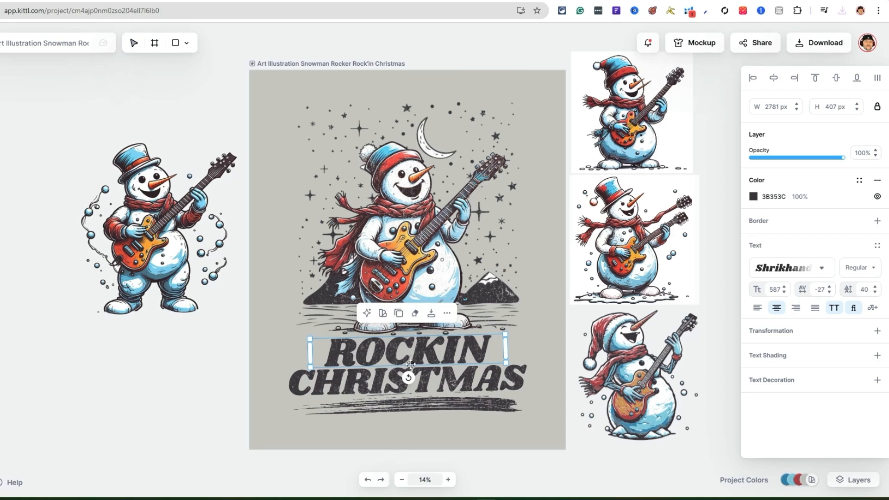
pyautogui.click(423, 376)
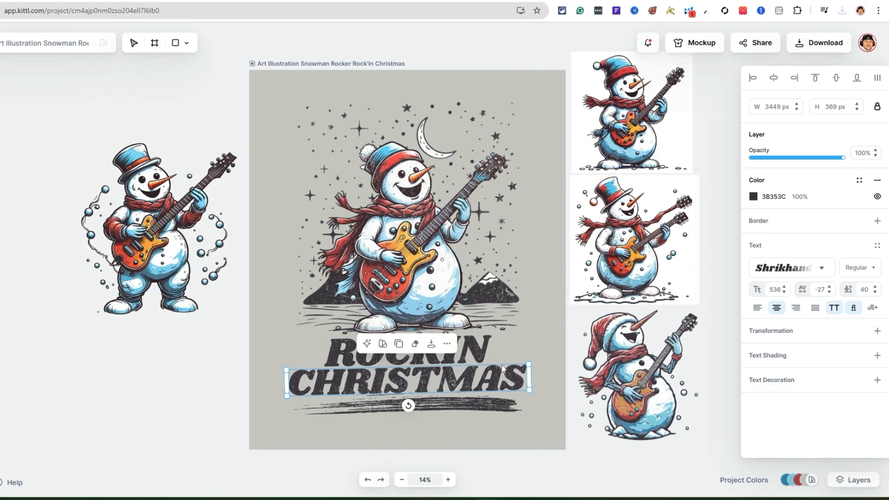
pyautogui.click(483, 348)
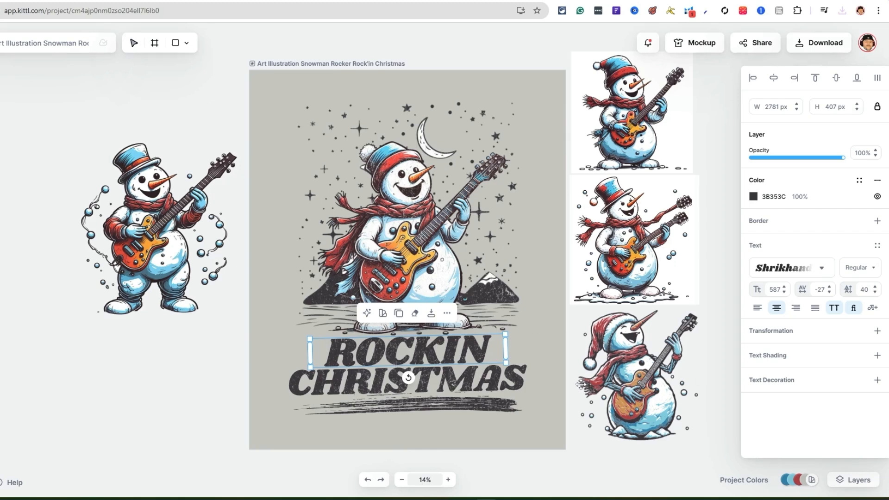
pyautogui.click(519, 383)
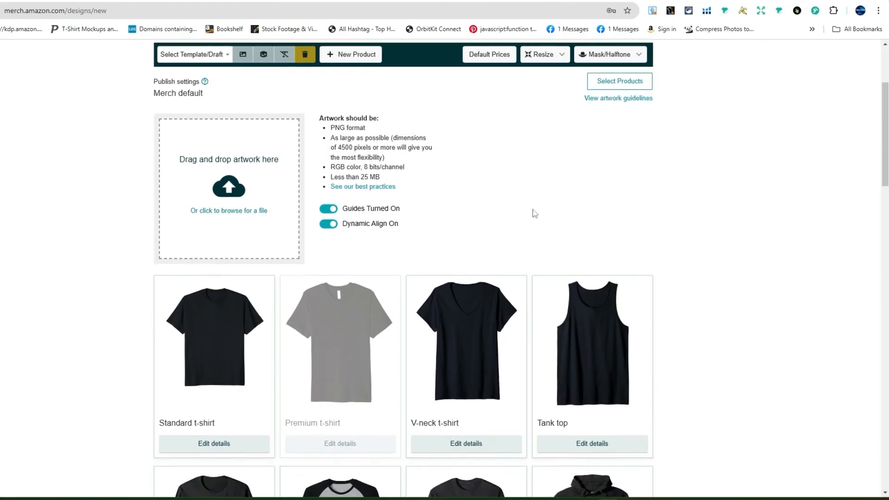
# Switch to Amazon Merch's new design page and upload the Art Illustration Snowman Rocker Rock'in Christmas PNG as the artwork
pyautogui.scroll(2, 534, 214)
pyautogui.scroll(-1, 400, 255)
pyautogui.click(240, 238)
pyautogui.click(39, 83)
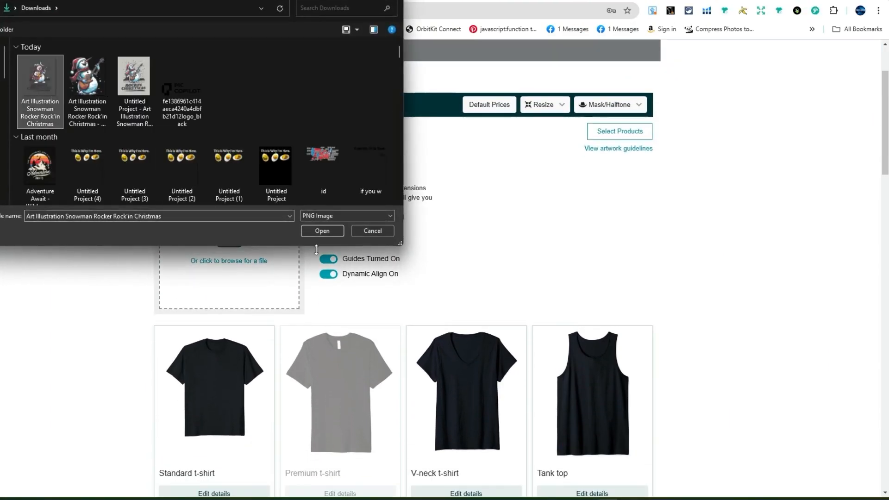
pyautogui.click(322, 231)
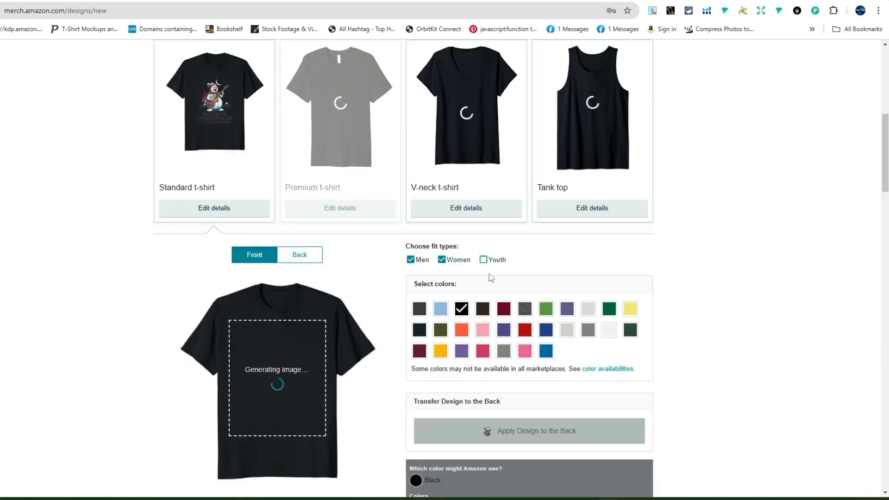
# Select white, light grey and Slate Grey as the standard t-shirt's colours and deselect black
pyautogui.click(609, 329)
pyautogui.click(461, 308)
pyautogui.click(566, 330)
pyautogui.click(587, 330)
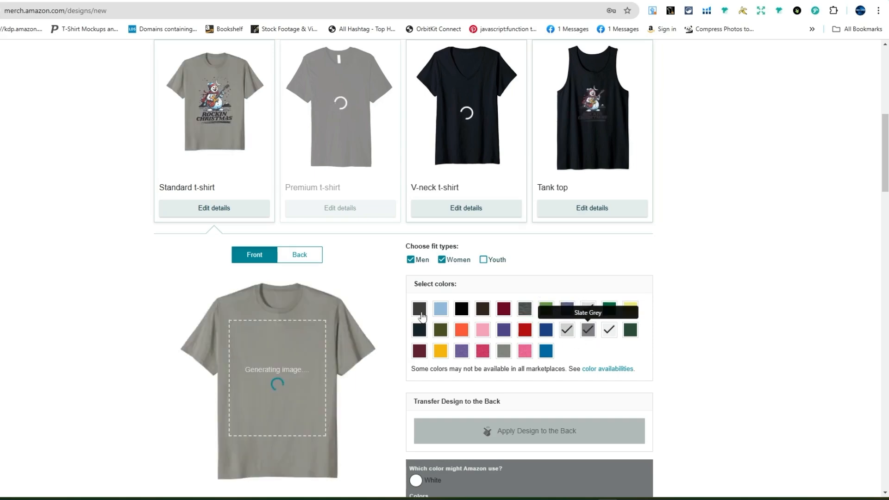
pyautogui.scroll(1, 139, 196)
pyautogui.scroll(4, 263, 216)
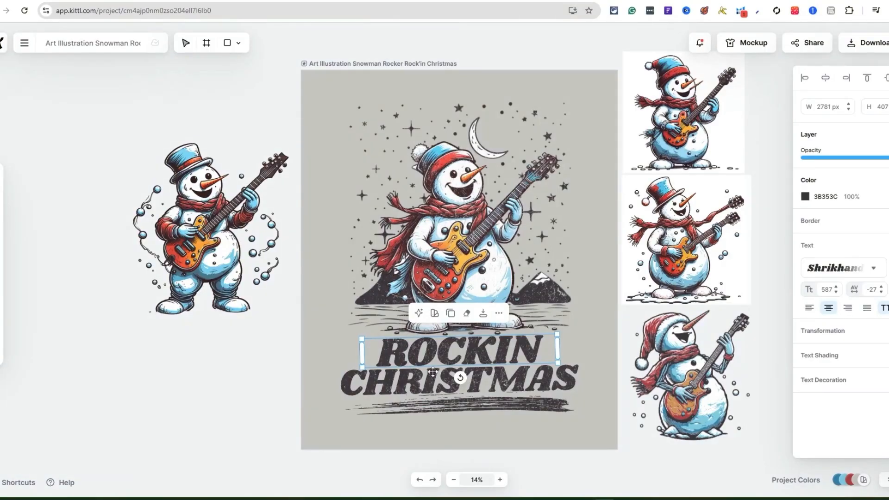
# Switch to Kittl, replace the headline's first line with "Snowman" and widen its text box to 3505 px to fit one line
pyautogui.click(420, 372)
pyautogui.click(397, 353)
pyautogui.doubleClick(411, 352)
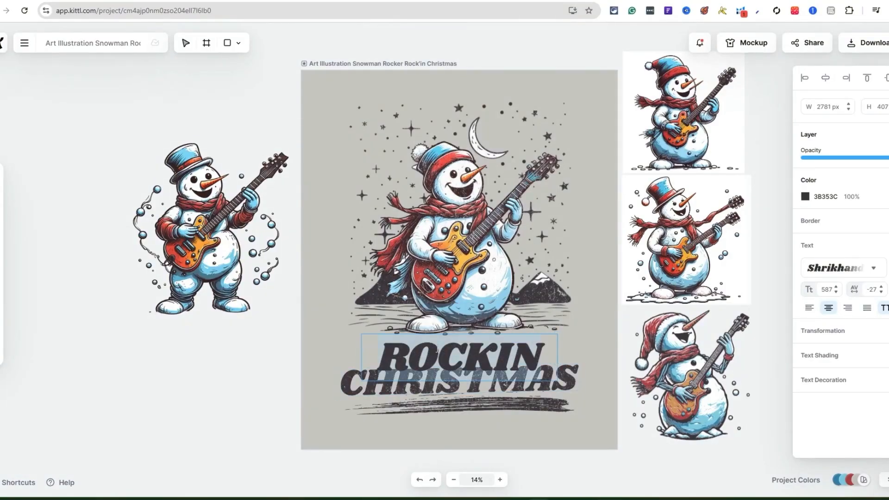
pyautogui.write('Snowmna')
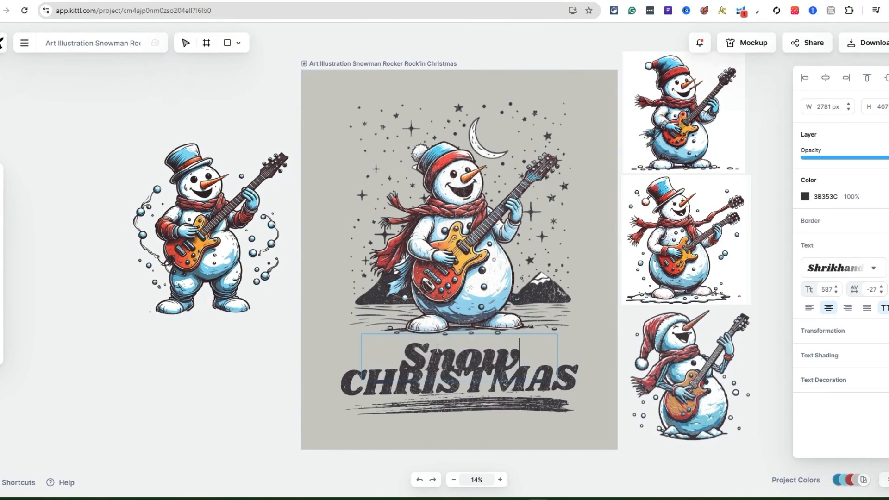
pyautogui.press('BackSpace')
pyautogui.press('BackSpace')
pyautogui.write('an')
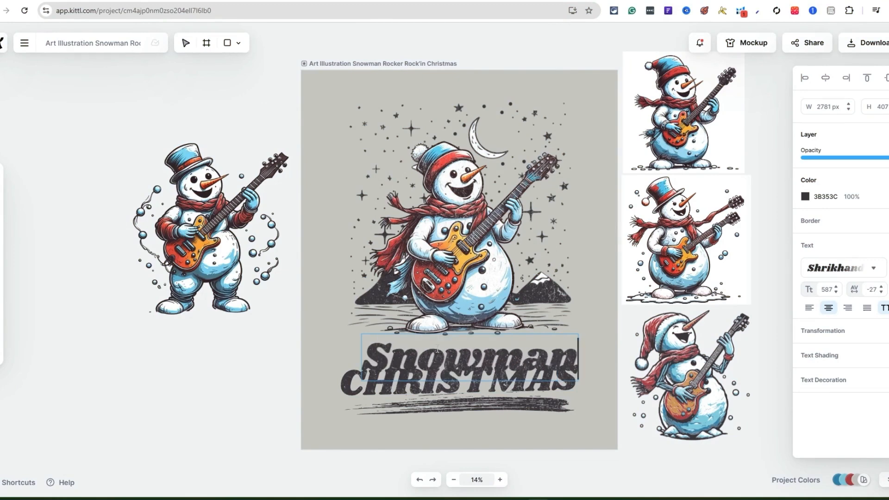
pyautogui.press('Escape')
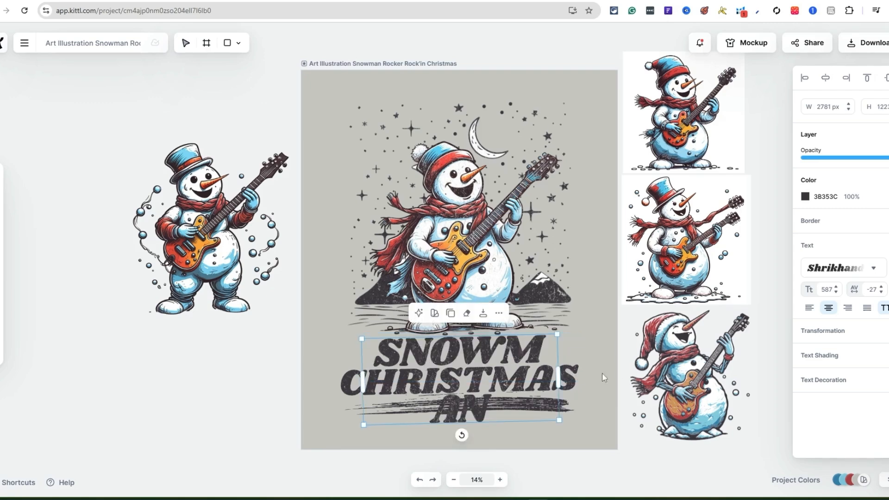
pyautogui.moveTo(557, 382); pyautogui.dragTo(611, 386)
# Retype the headline's first line above CHRISTMAS as "Rockin"
pyautogui.doubleClick(508, 349)
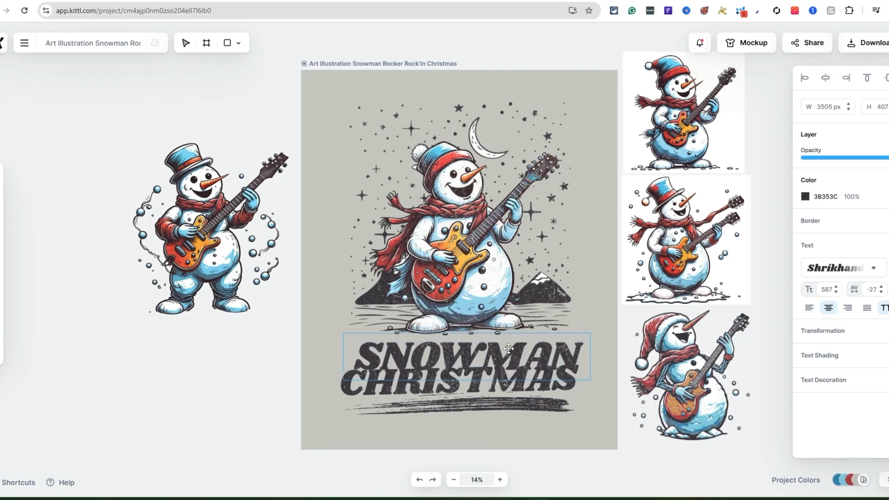
pyautogui.write('Rockin')
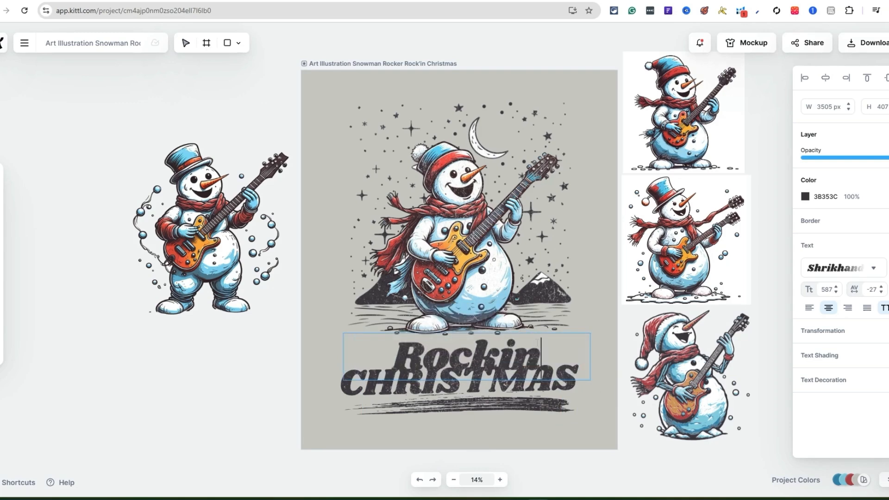
pyautogui.press('Escape')
# Browse the available typefaces for the ROCKIN line and close the list without choosing one
pyautogui.click(508, 342)
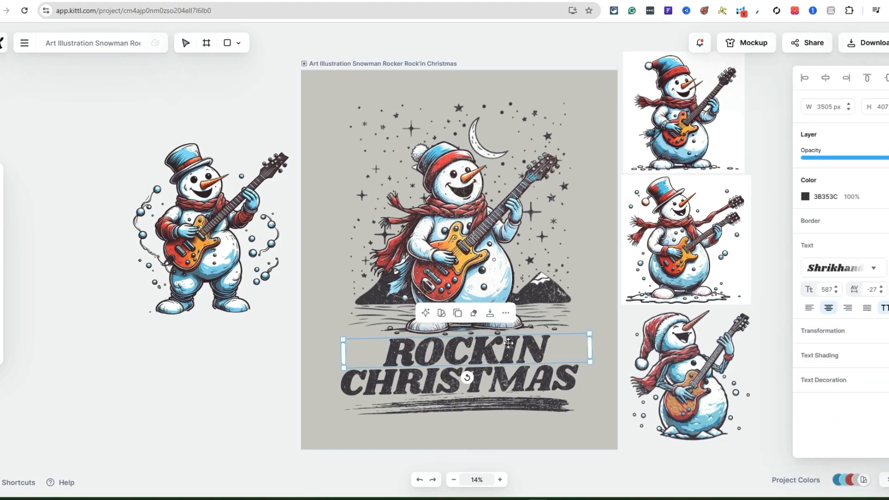
pyautogui.click(850, 270)
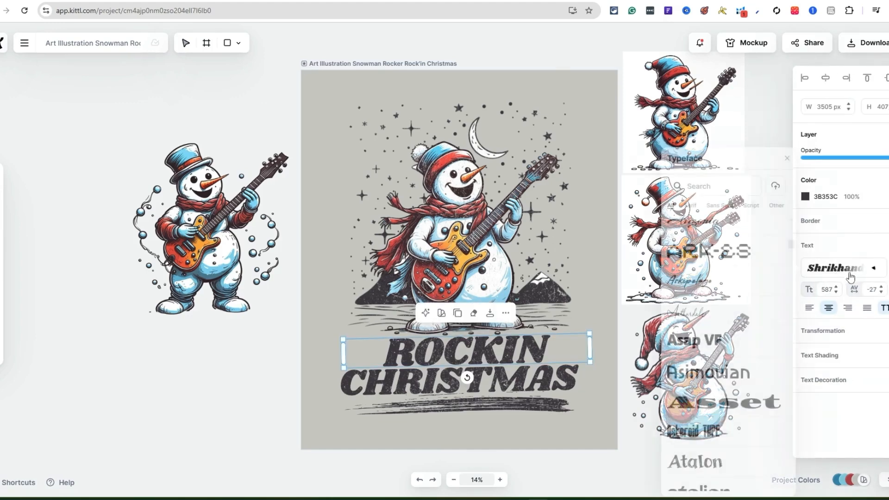
pyautogui.scroll(-9, 733, 308)
pyautogui.moveTo(792, 250); pyautogui.dragTo(787, 410)
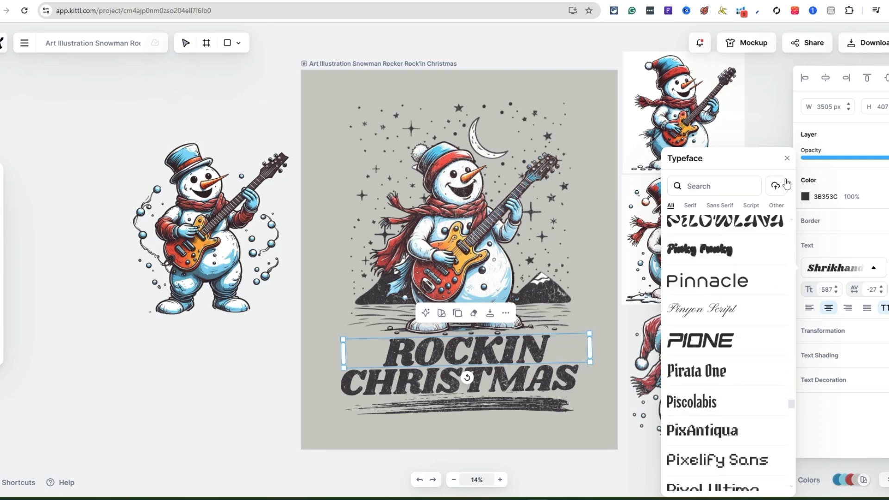
pyautogui.click(787, 159)
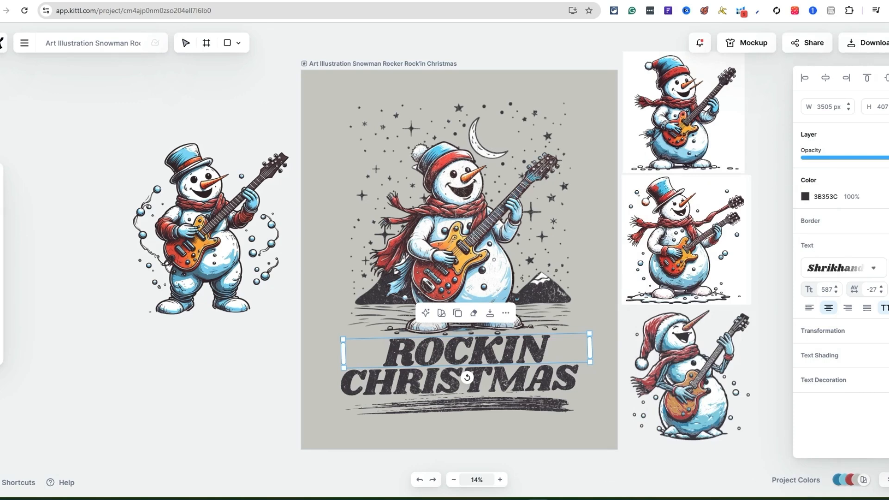
# Inspect the settings of the CHRISTMAS line, the brush-stroke underline and the ROCKIN line in turn
pyautogui.click(514, 394)
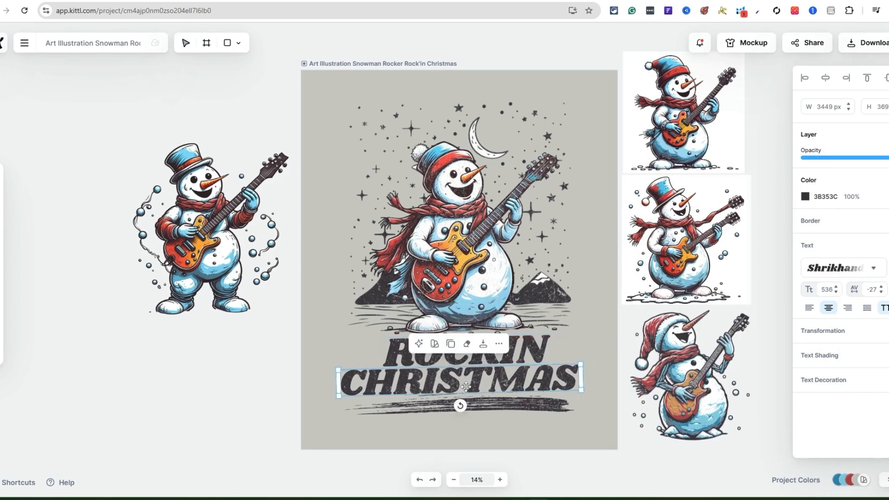
pyautogui.doubleClick(410, 385)
pyautogui.press('Escape')
pyautogui.click(537, 409)
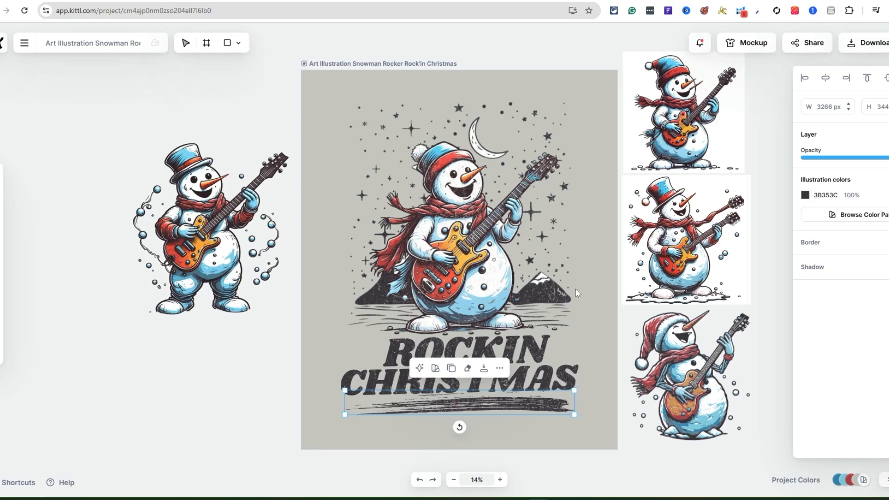
pyautogui.click(523, 343)
pyautogui.click(549, 343)
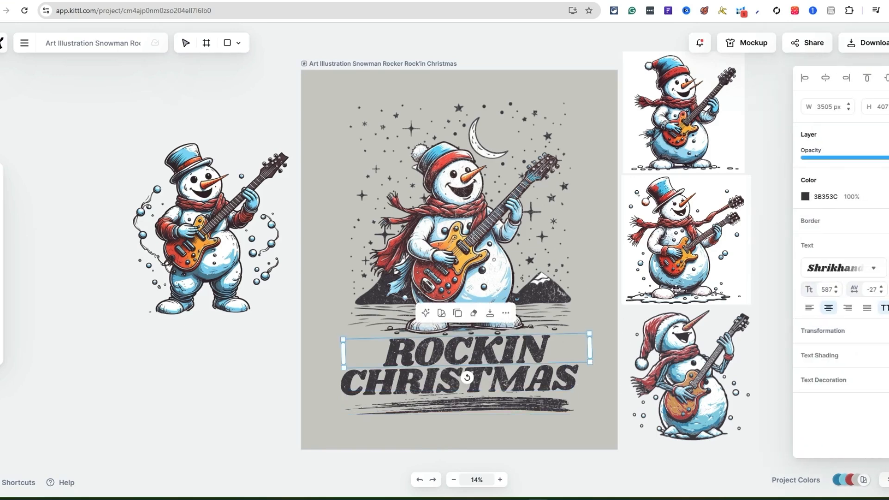